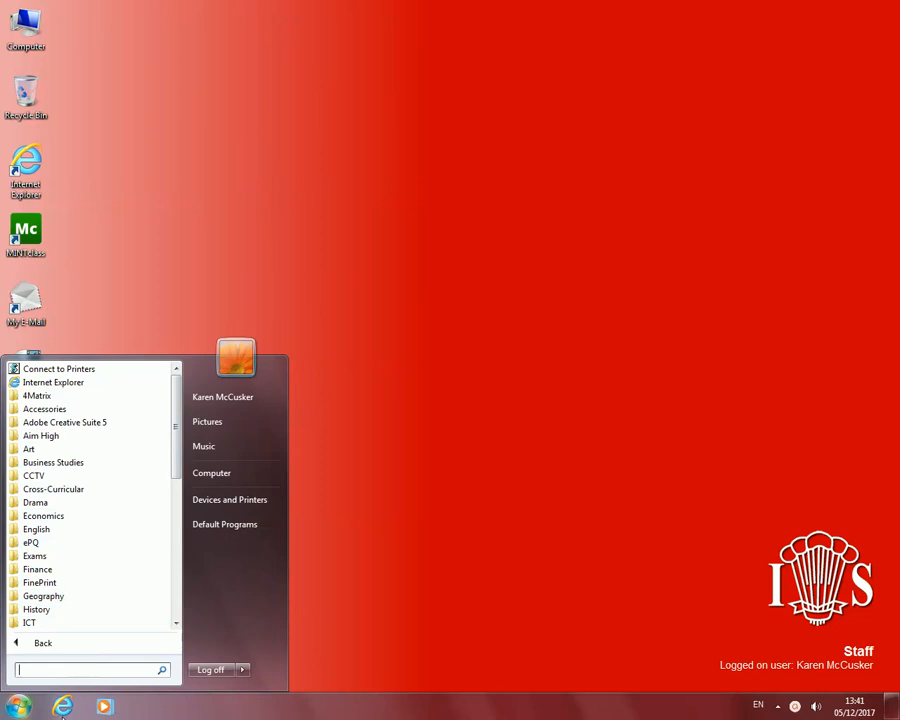
# Launch Adobe Illustrator CS5 from the Adobe Creative Suite 5 programs.
pyautogui.click(20, 703)
pyautogui.click(20, 703)
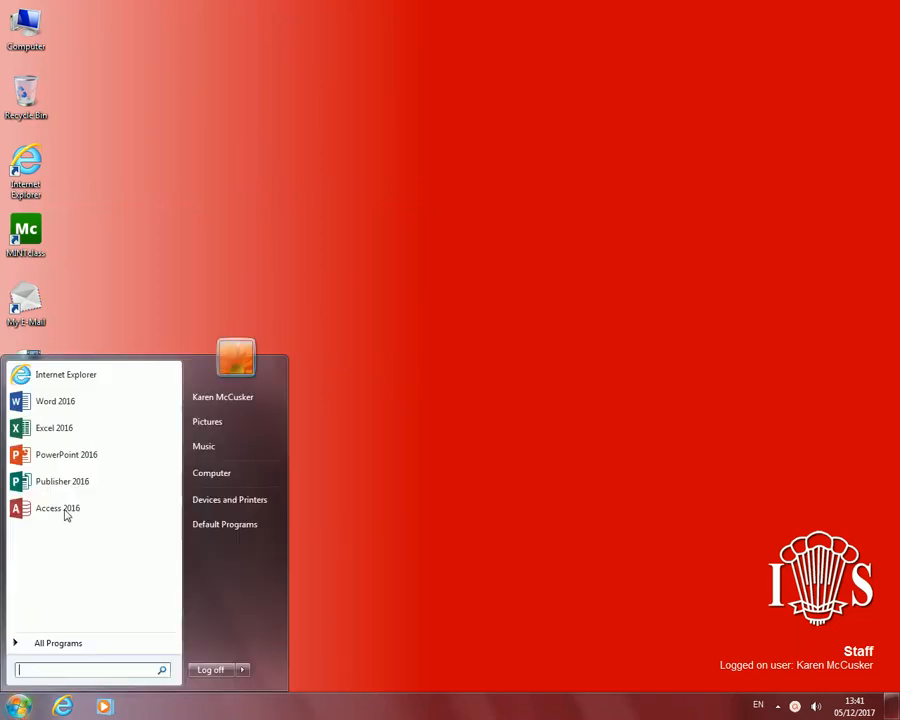
pyautogui.click(60, 638)
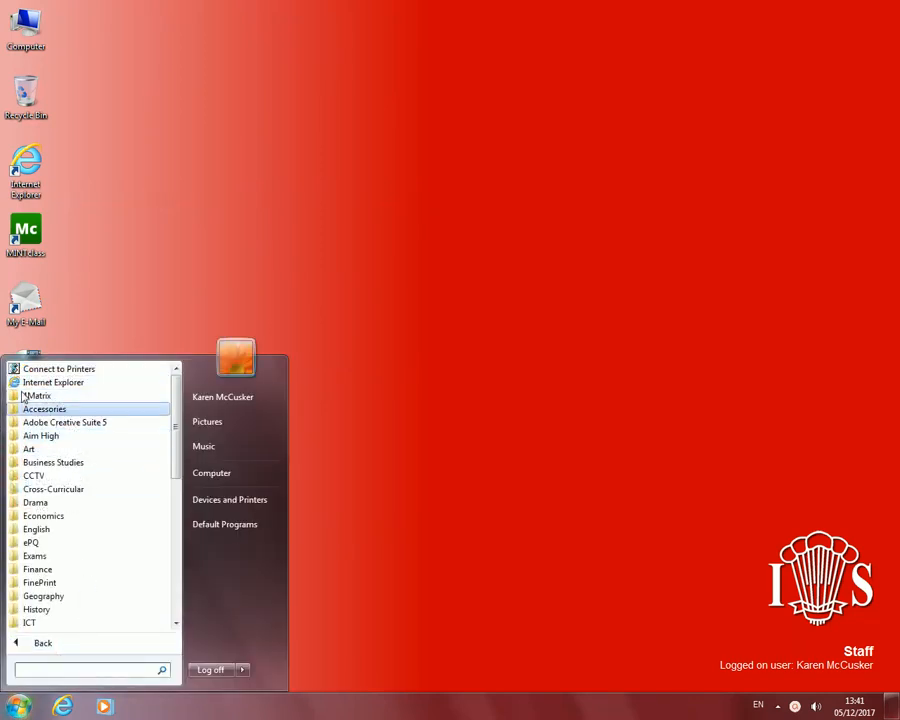
pyautogui.click(116, 424)
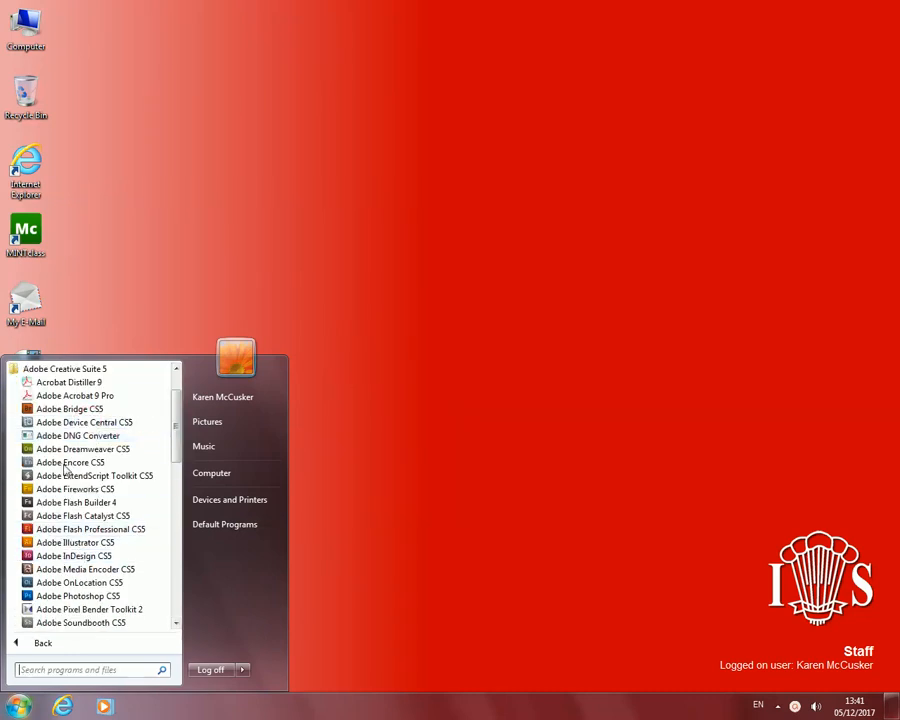
pyautogui.click(78, 545)
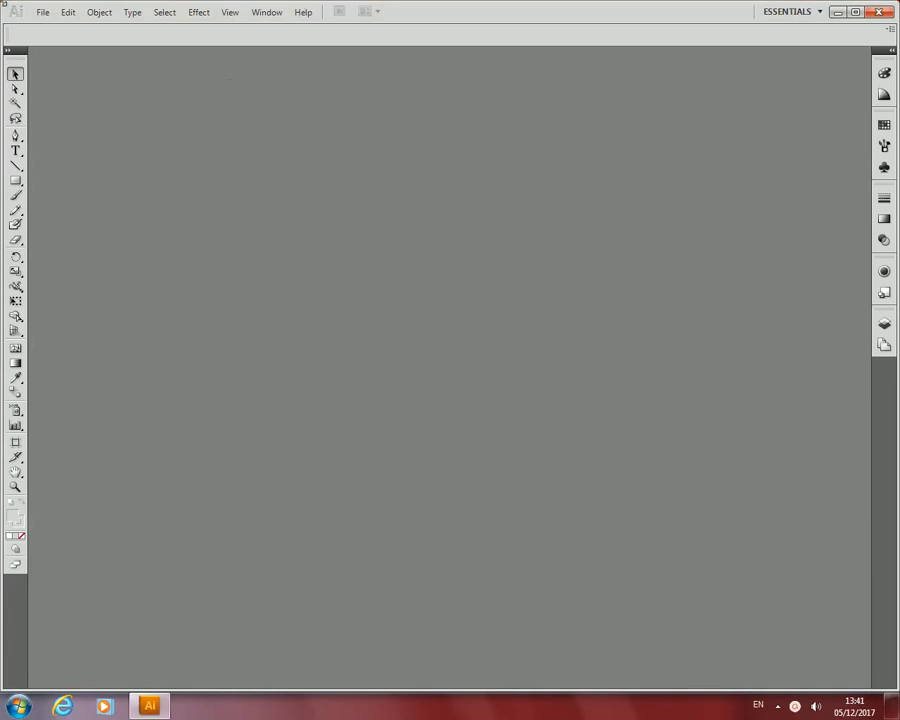
# Create a new portrait A4 document with the Print profile and one artboard.
pyautogui.click(43, 11)
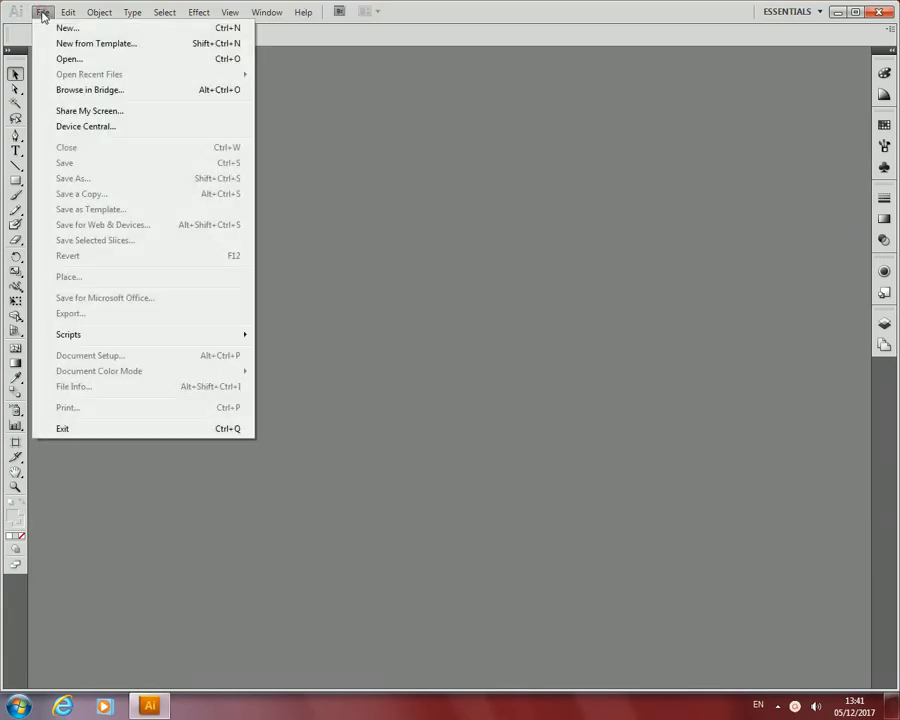
pyautogui.click(66, 28)
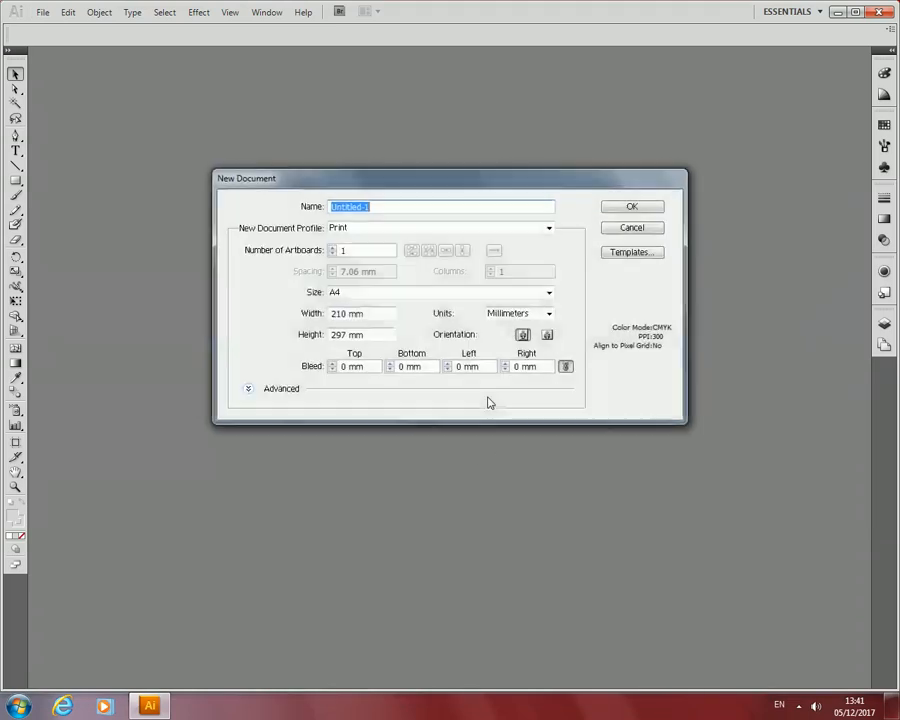
pyautogui.click(614, 208)
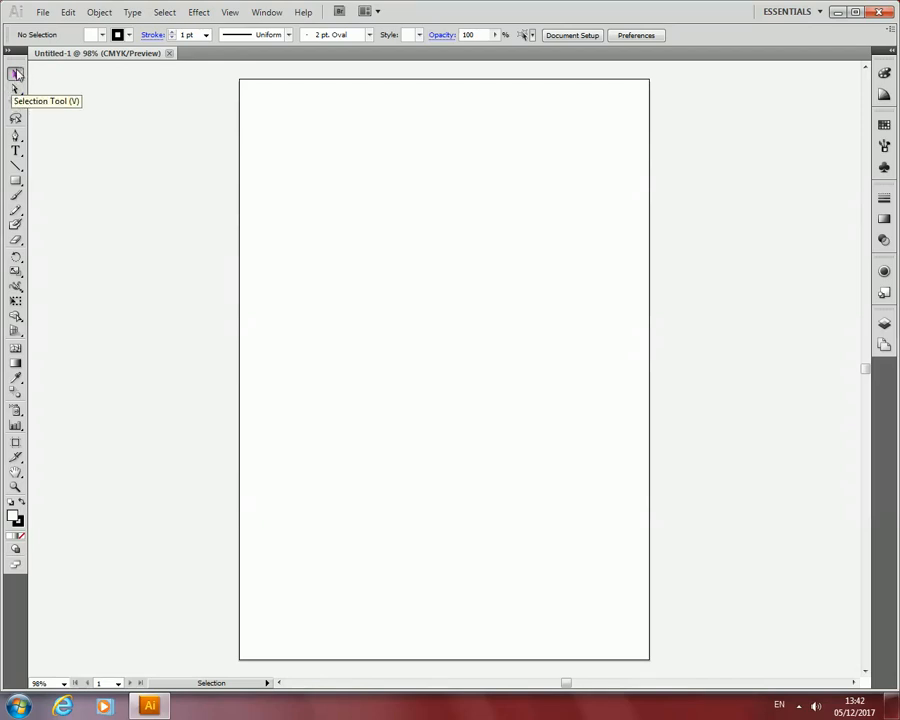
# Draw a small rectangle, try moving and stretching it with the Selection tool, and delete it.
pyautogui.click(16, 180)
pyautogui.moveTo(399, 147); pyautogui.dragTo(458, 254)
pyautogui.press('v')
pyautogui.moveTo(438, 187)
pyautogui.mouseDown()
pyautogui.moveTo(445, 214)
pyautogui.moveTo(461, 226)
pyautogui.moveTo(430, 255)
pyautogui.mouseUp()
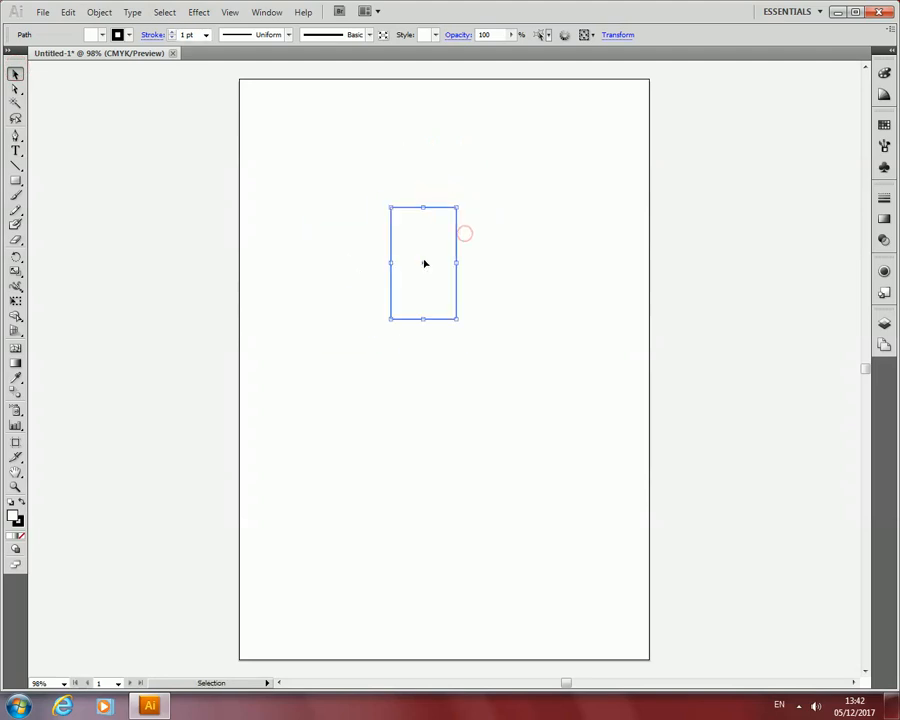
pyautogui.moveTo(460, 208); pyautogui.dragTo(581, 231)
pyautogui.click(446, 209)
pyautogui.press('Delete')
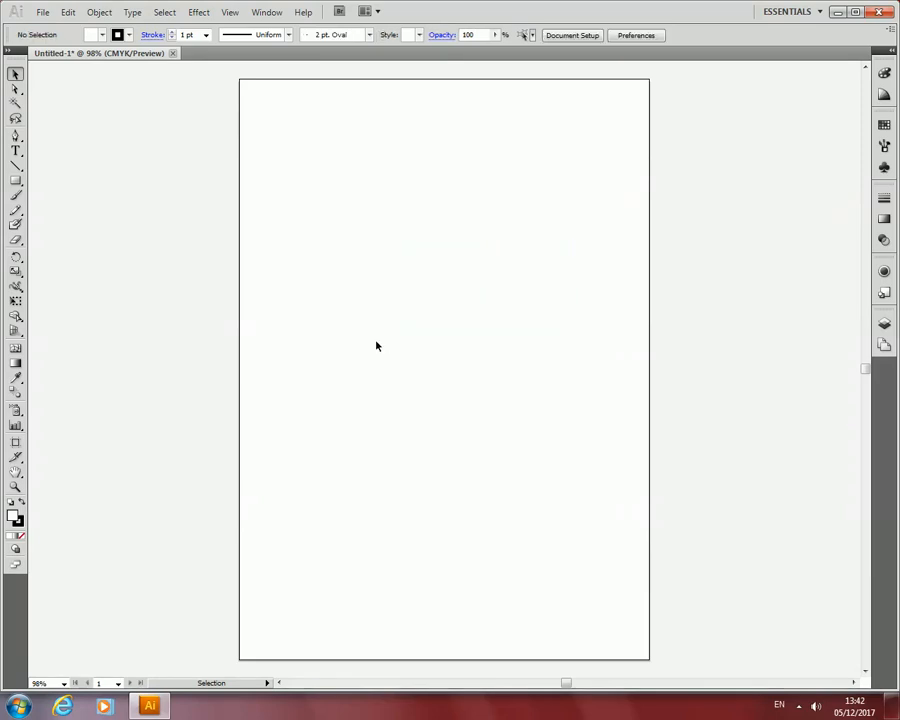
# Draw a large rectangle across the upper half of the artboard.
pyautogui.click(15, 90)
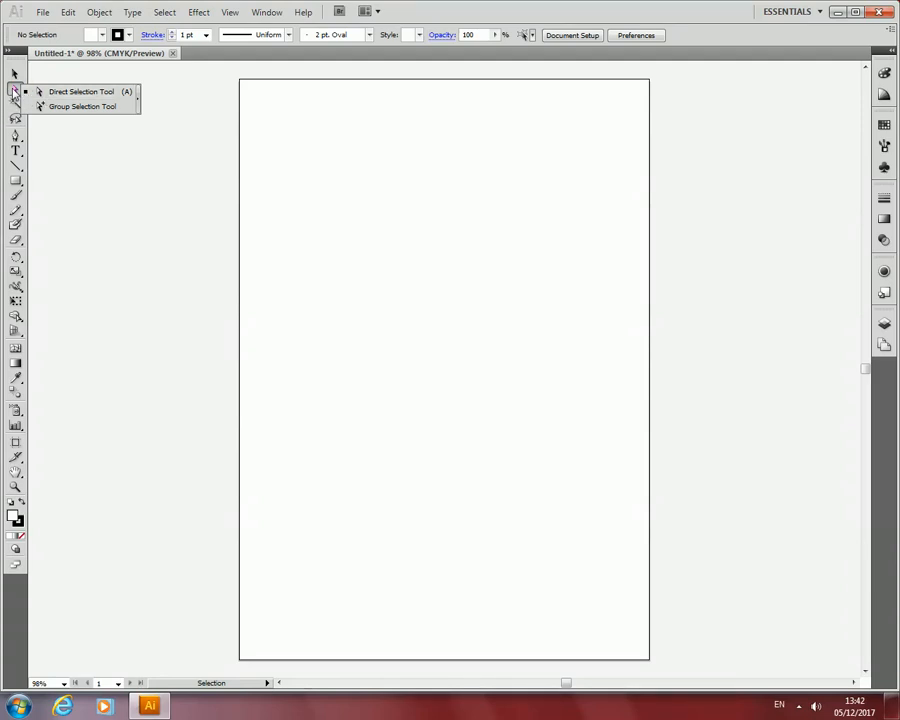
pyautogui.click(14, 90)
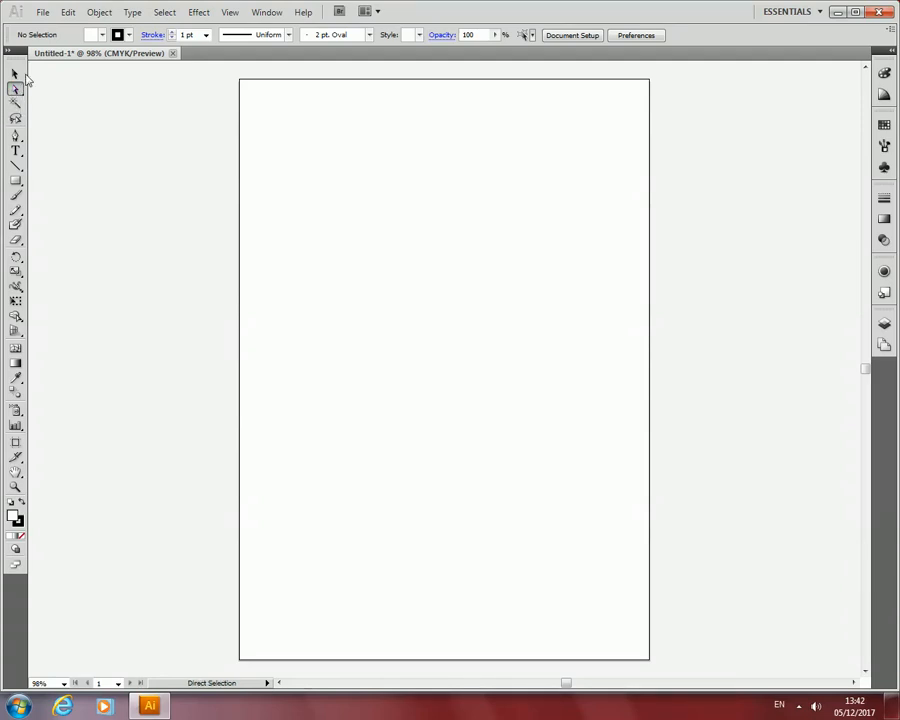
pyautogui.click(15, 180)
pyautogui.moveTo(301, 150); pyautogui.dragTo(575, 347)
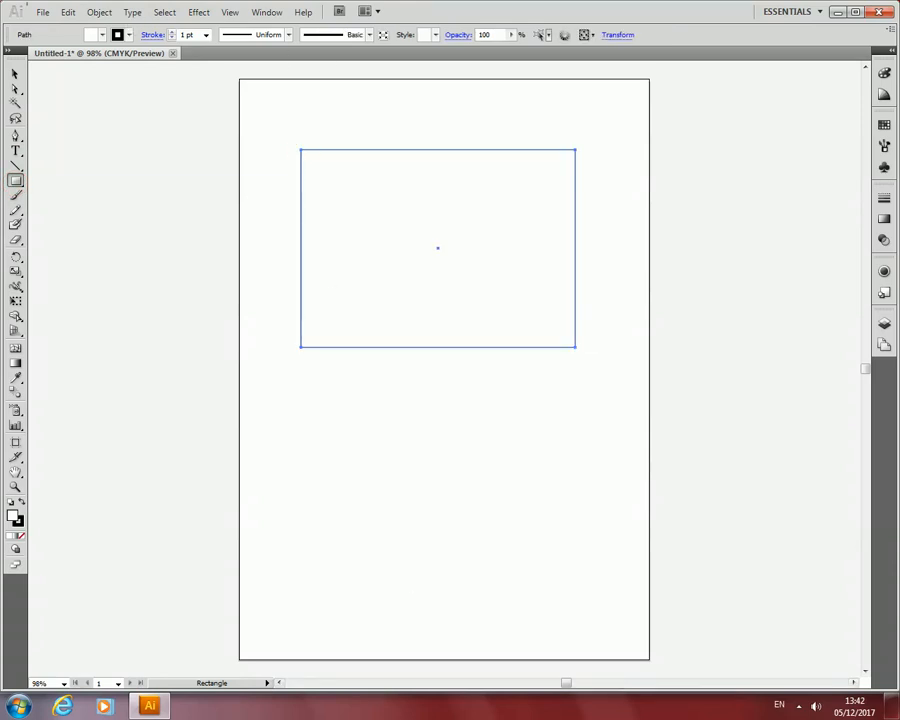
# Pull the rectangle's two upper corner anchor points inward and down with the Direct Selection tool.
pyautogui.click(15, 89)
pyautogui.click(301, 151)
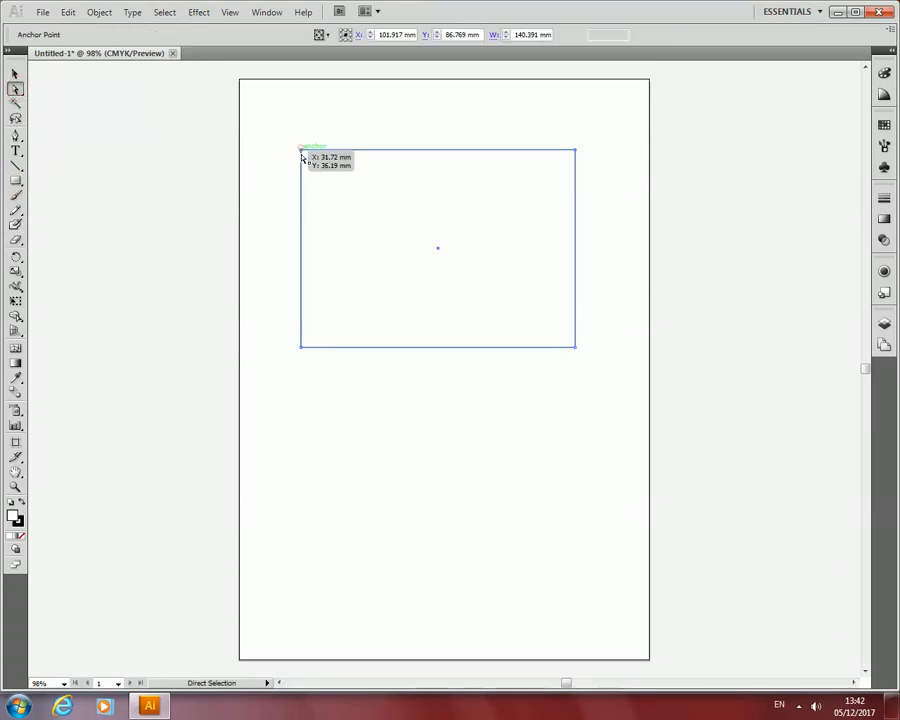
pyautogui.click(576, 151)
pyautogui.moveTo(576, 151); pyautogui.dragTo(541, 194)
pyautogui.moveTo(303, 151); pyautogui.dragTo(336, 175)
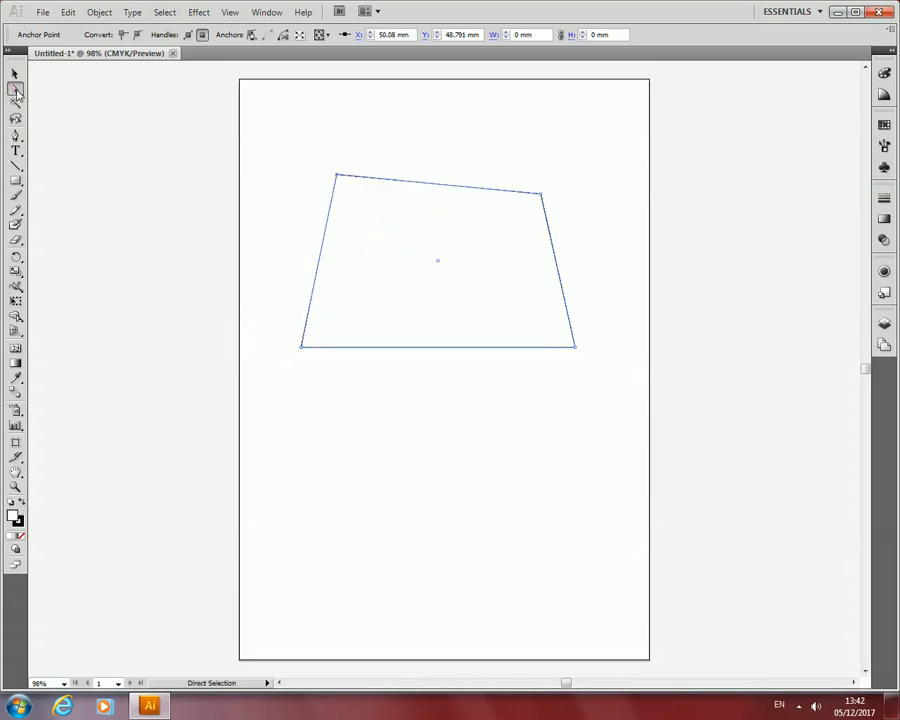
# Select the whole reshaped quadrilateral with the Selection tool and delete it.
pyautogui.click(15, 74)
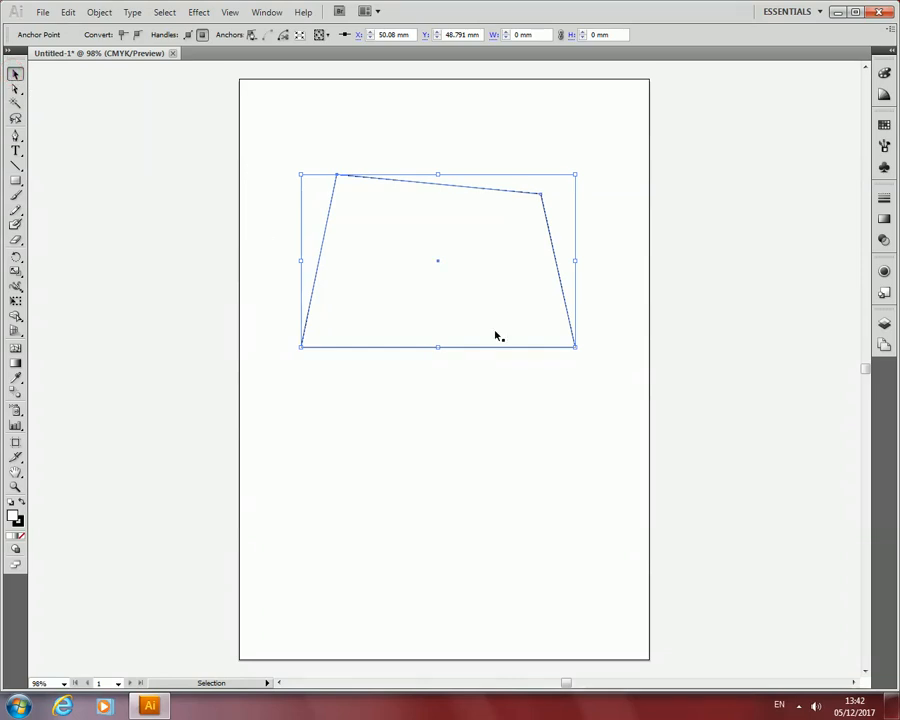
pyautogui.moveTo(497, 336)
pyautogui.mouseDown()
pyautogui.moveTo(552, 296)
pyautogui.moveTo(514, 343)
pyautogui.mouseUp()
pyautogui.press('Delete')
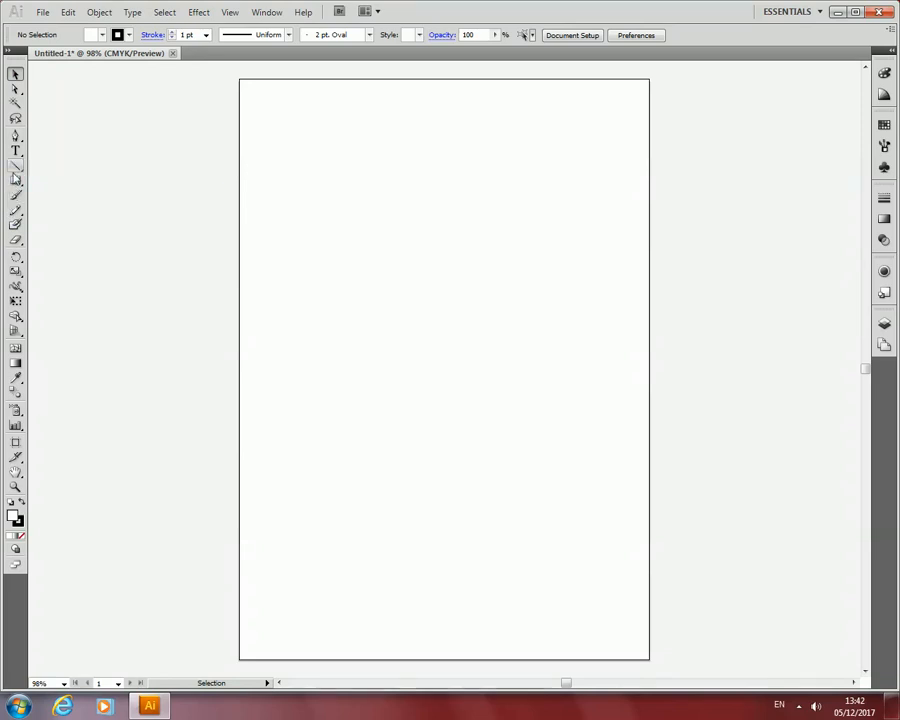
# Draw a large circle in the artboard's upper half and a wide ellipse overlapping its lower part with the Ellipse tool.
pyautogui.click(16, 181)
pyautogui.moveTo(18, 183); pyautogui.dragTo(50, 211)
pyautogui.moveTo(297, 128); pyautogui.dragTo(546, 422)
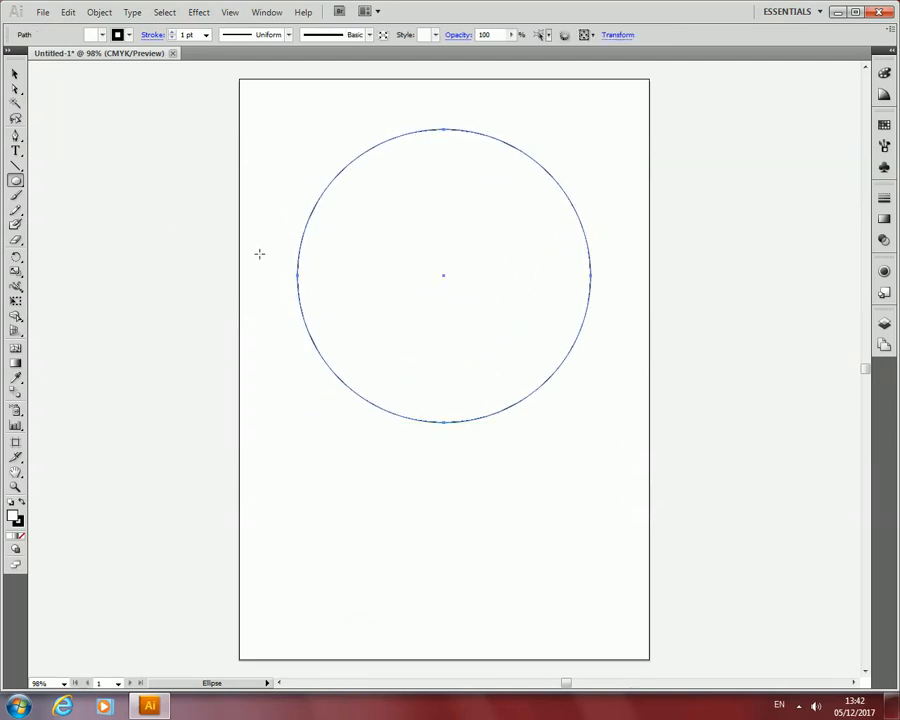
pyautogui.moveTo(255, 261); pyautogui.dragTo(629, 457)
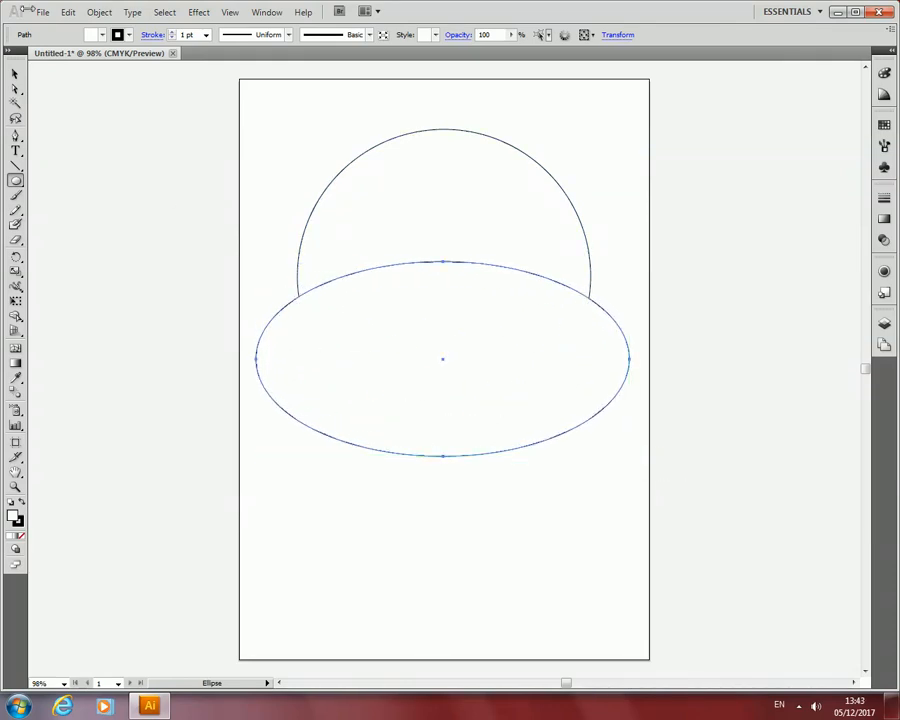
# Select the circle and the ellipse together and merge them into one shape with Pathfinder Unite.
pyautogui.click(15, 73)
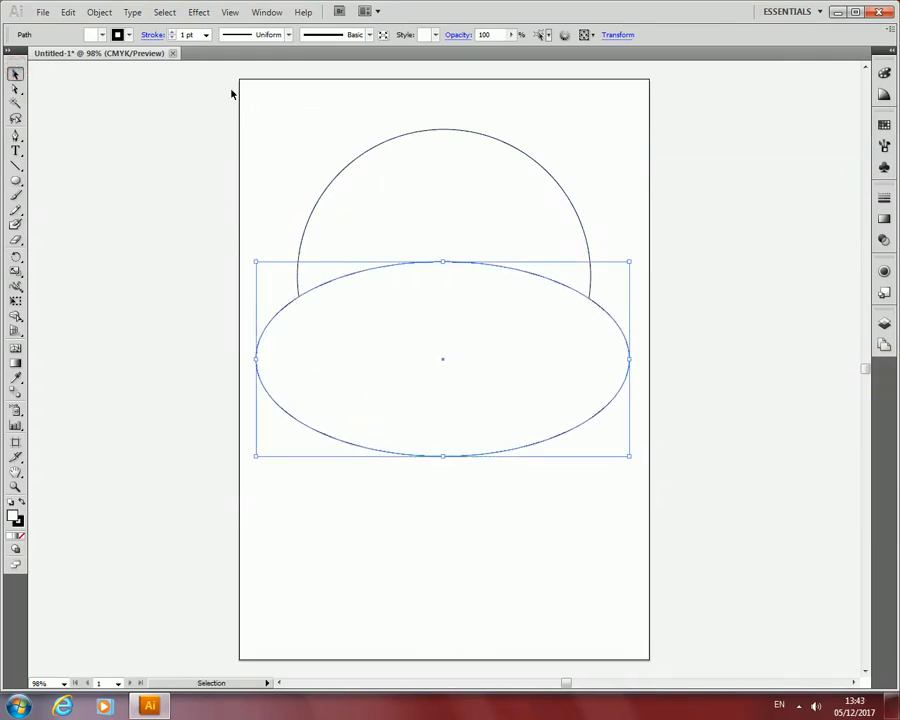
pyautogui.click(317, 114)
pyautogui.moveTo(249, 85)
pyautogui.mouseDown()
pyautogui.moveTo(374, 317)
pyautogui.moveTo(603, 536)
pyautogui.moveTo(635, 554)
pyautogui.mouseUp()
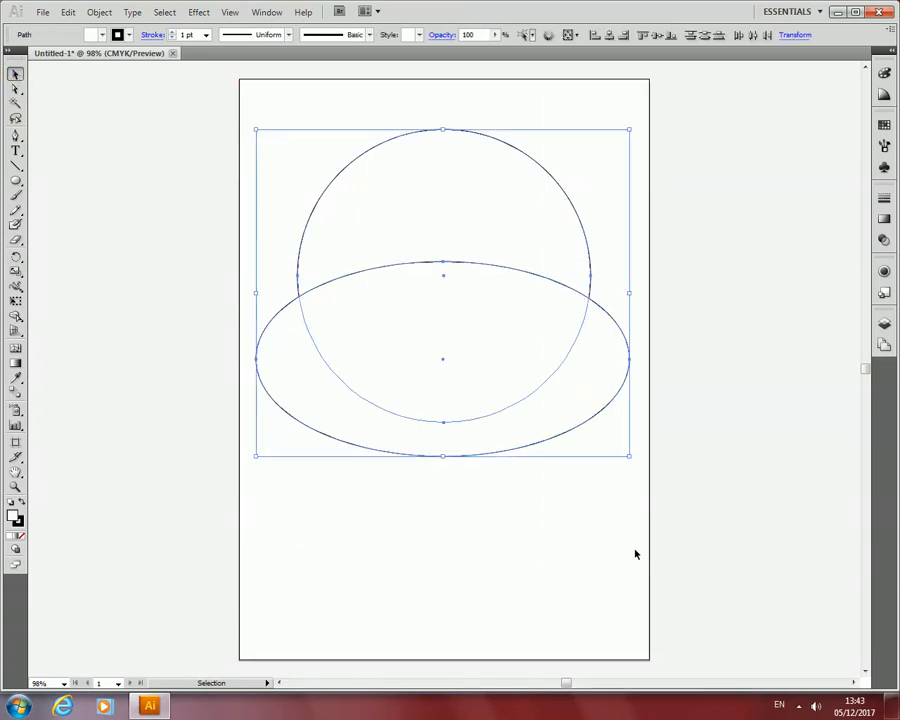
pyautogui.click(267, 13)
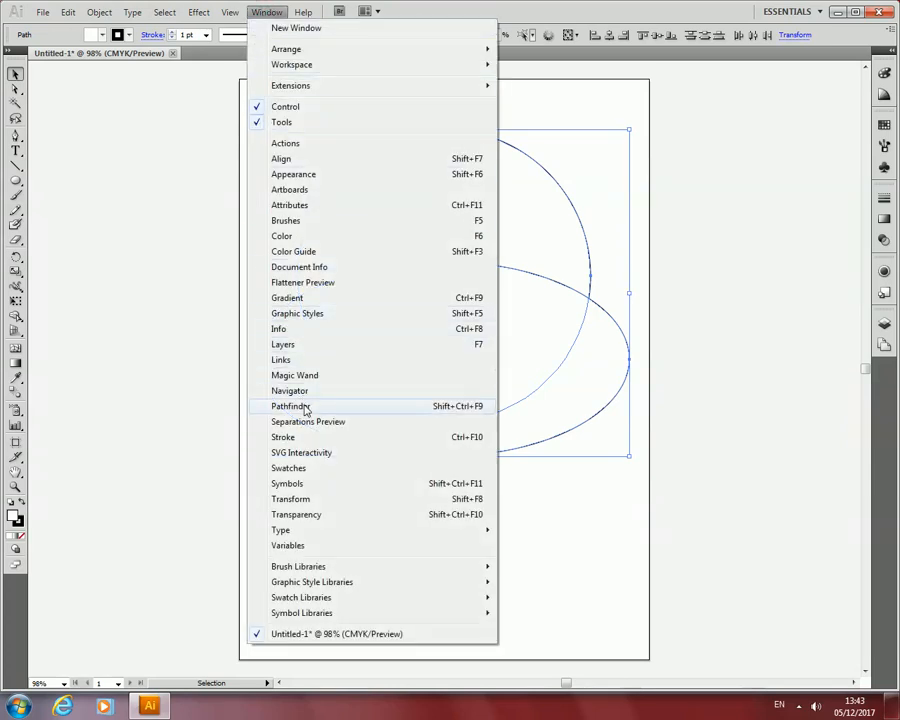
pyautogui.click(455, 406)
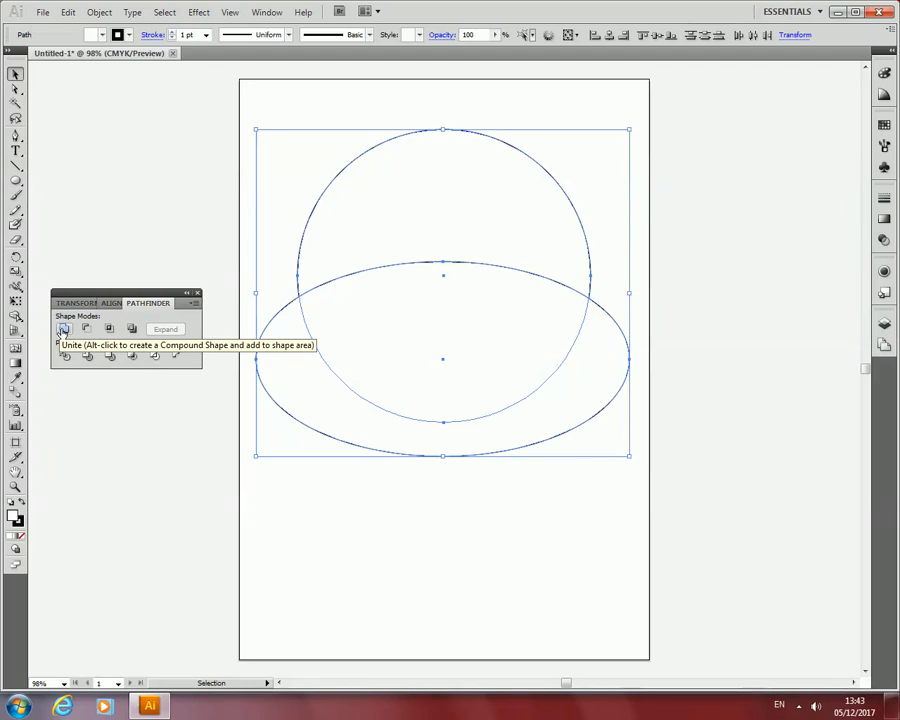
pyautogui.click(63, 329)
pyautogui.click(379, 582)
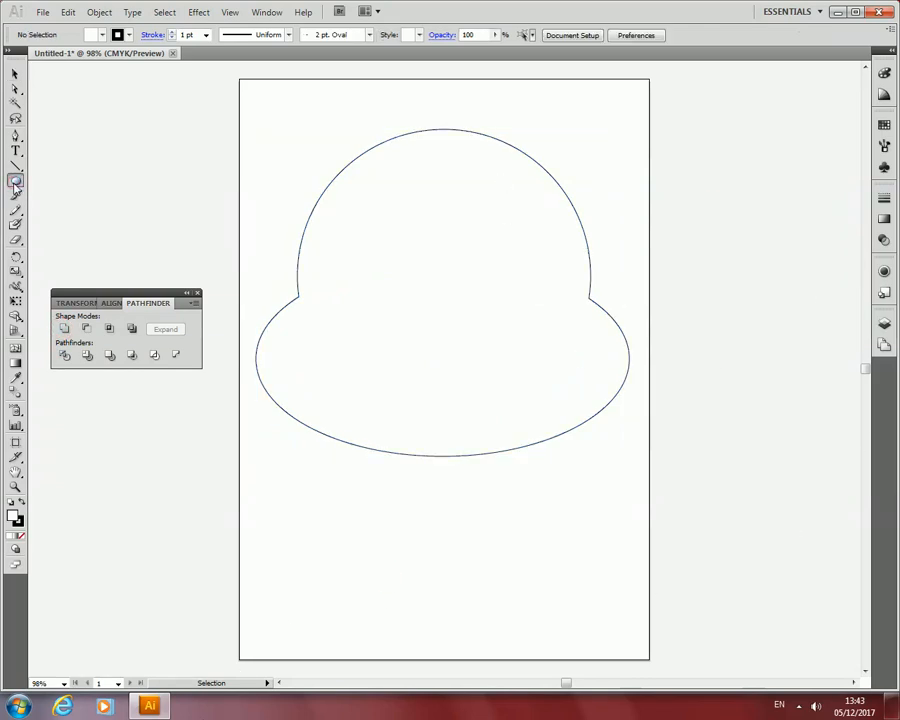
# Select the united shape and fill it with black from the swatches.
pyautogui.moveTo(15, 180)
pyautogui.mouseDown()
pyautogui.moveTo(50, 196)
pyautogui.moveTo(14, 183)
pyautogui.mouseUp()
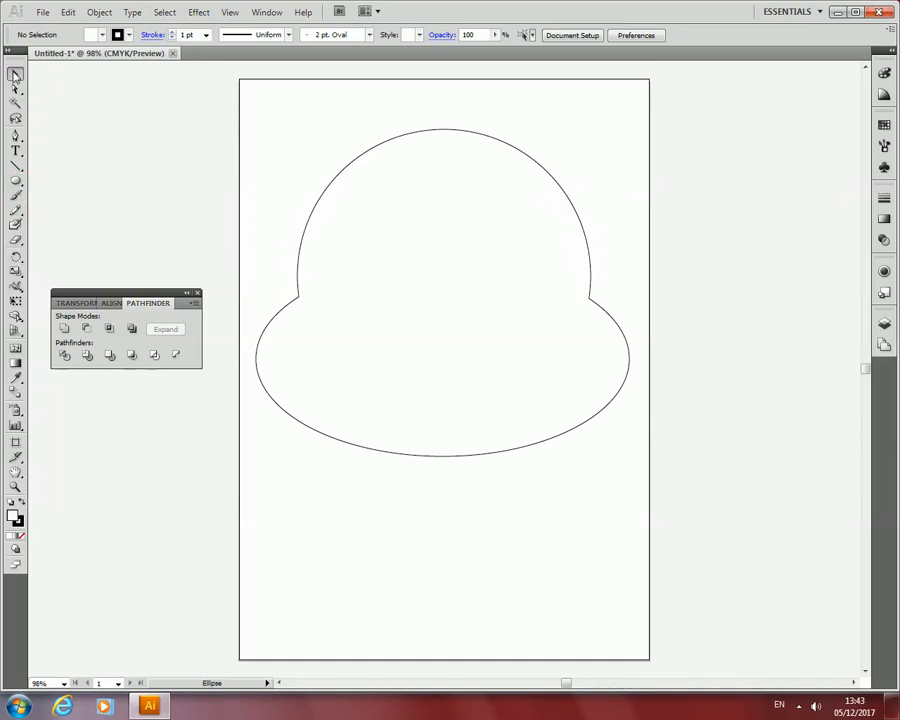
pyautogui.click(15, 74)
pyautogui.click(311, 132)
pyautogui.click(426, 172)
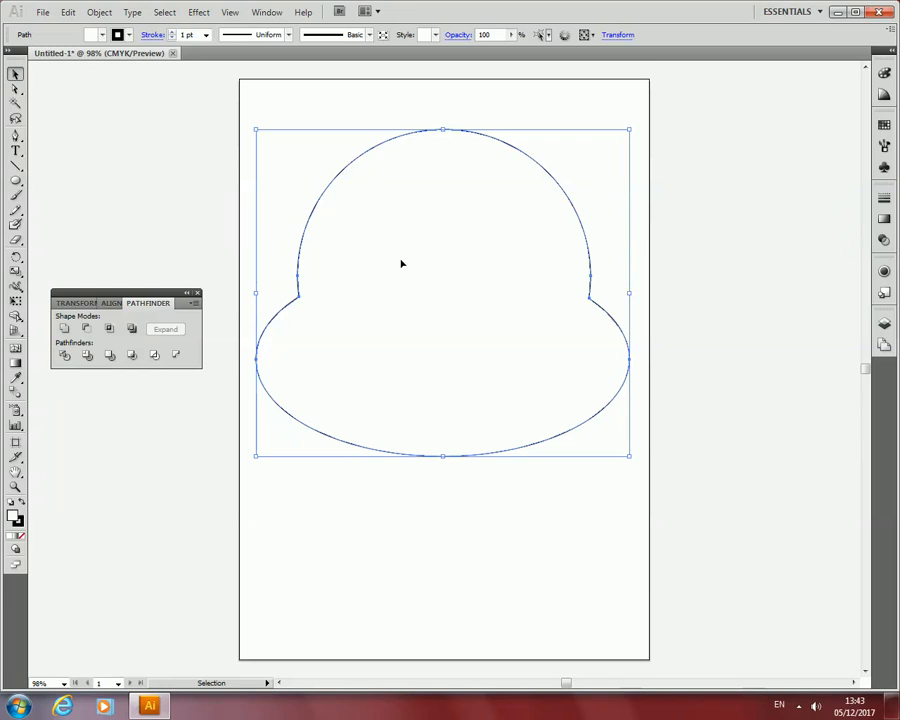
pyautogui.click(96, 34)
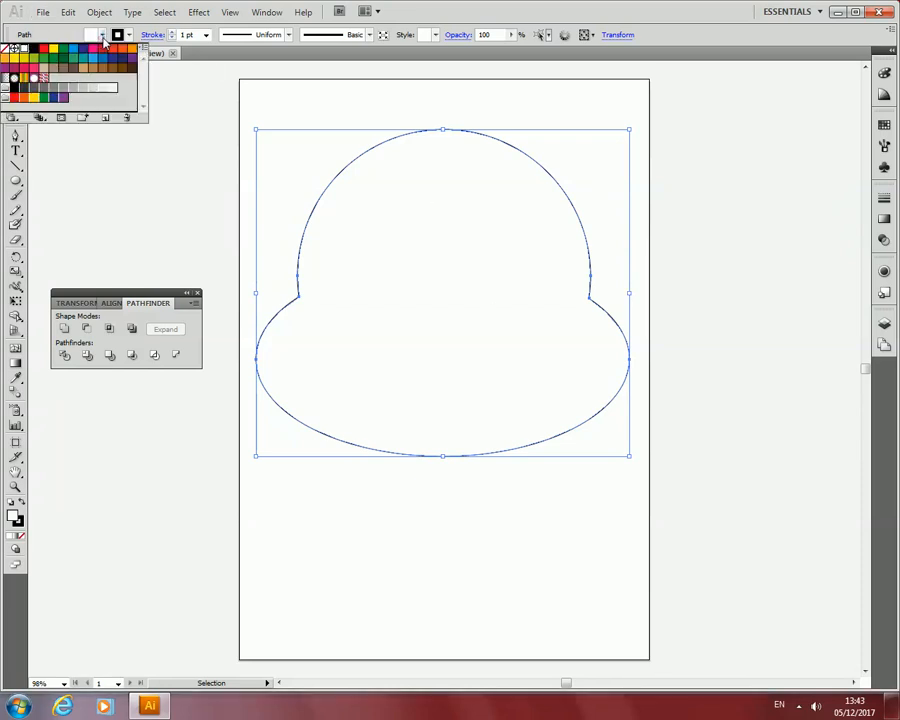
pyautogui.click(33, 48)
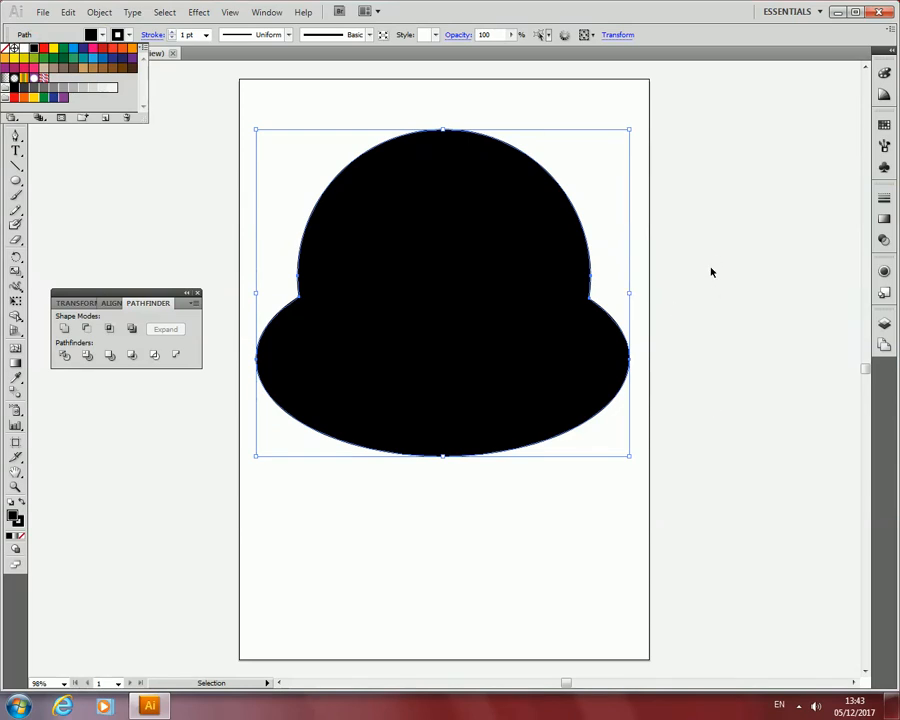
pyautogui.click(747, 321)
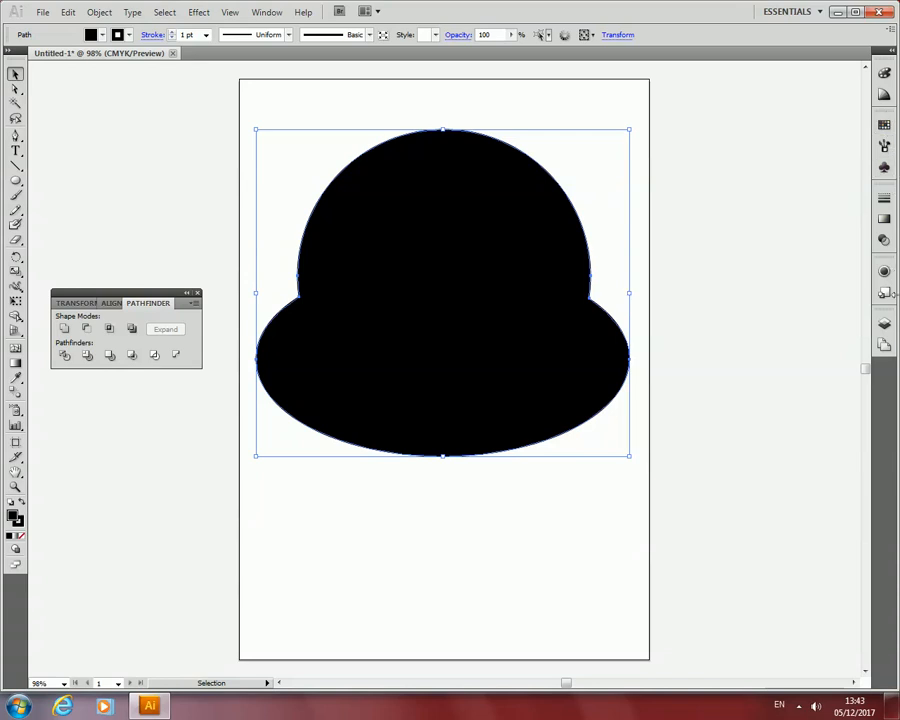
# Apply a Linear white-to-black gradient to the united shape's fill.
pyautogui.click(884, 219)
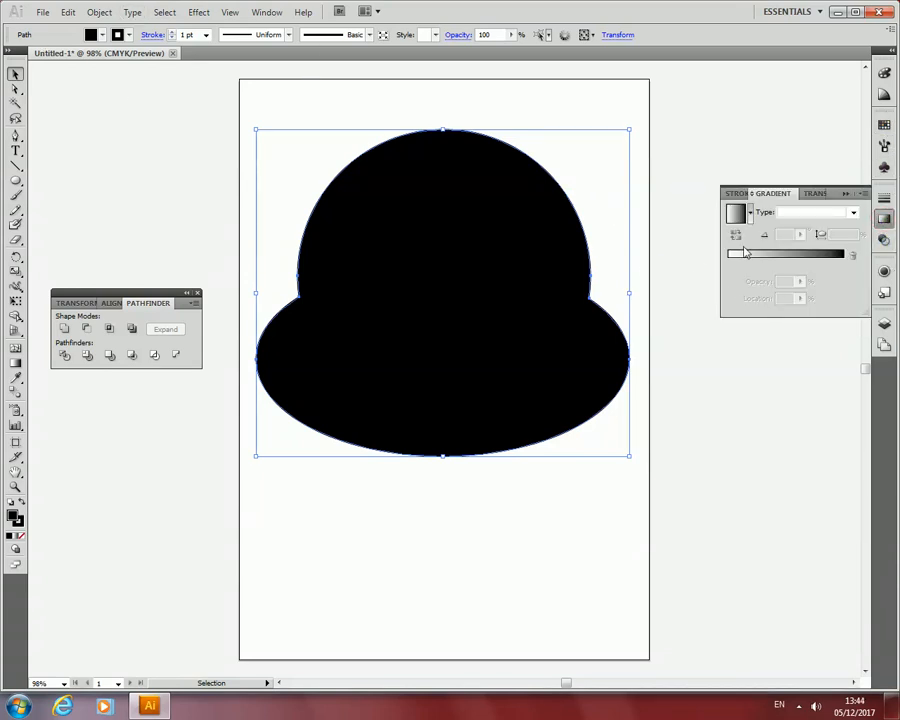
pyautogui.click(853, 212)
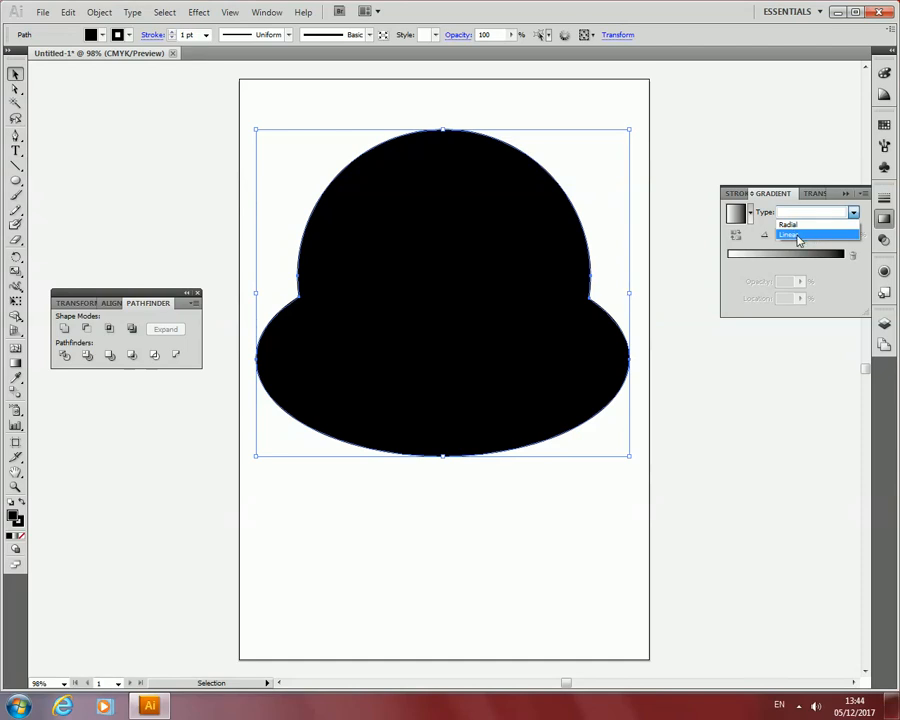
pyautogui.click(798, 237)
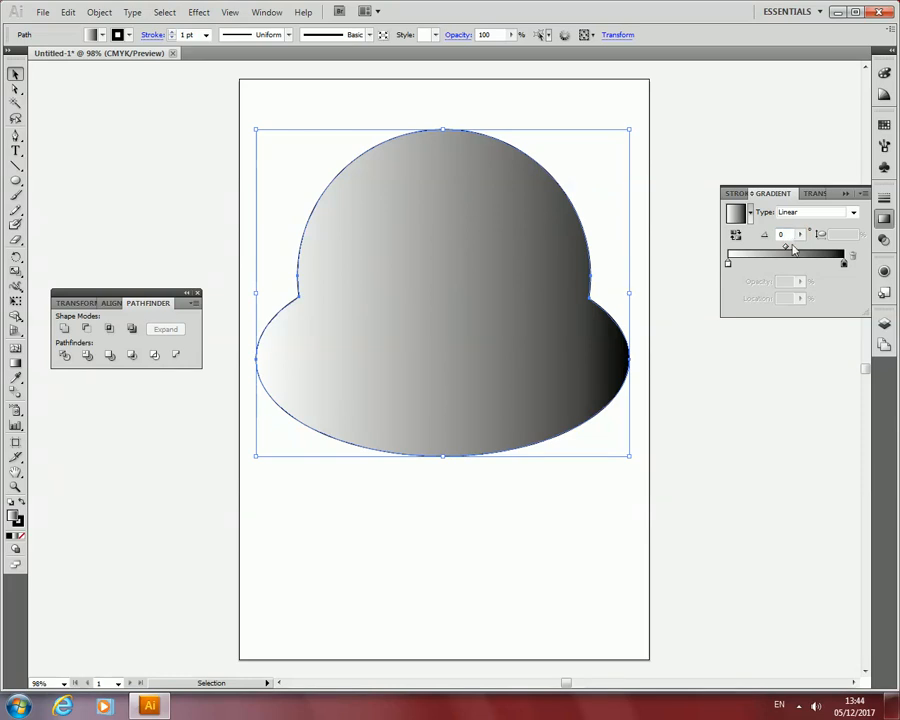
# Add a white stop to the gradient at about 15% and shift the black stop slightly inward.
pyautogui.moveTo(766, 250); pyautogui.dragTo(822, 262)
pyautogui.click(815, 262)
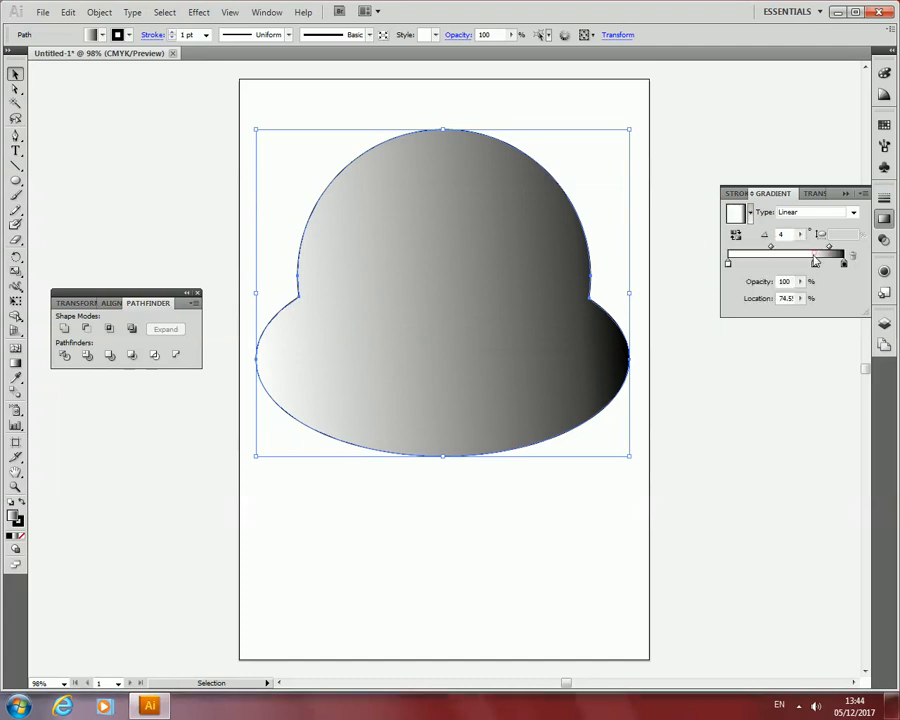
pyautogui.click(763, 254)
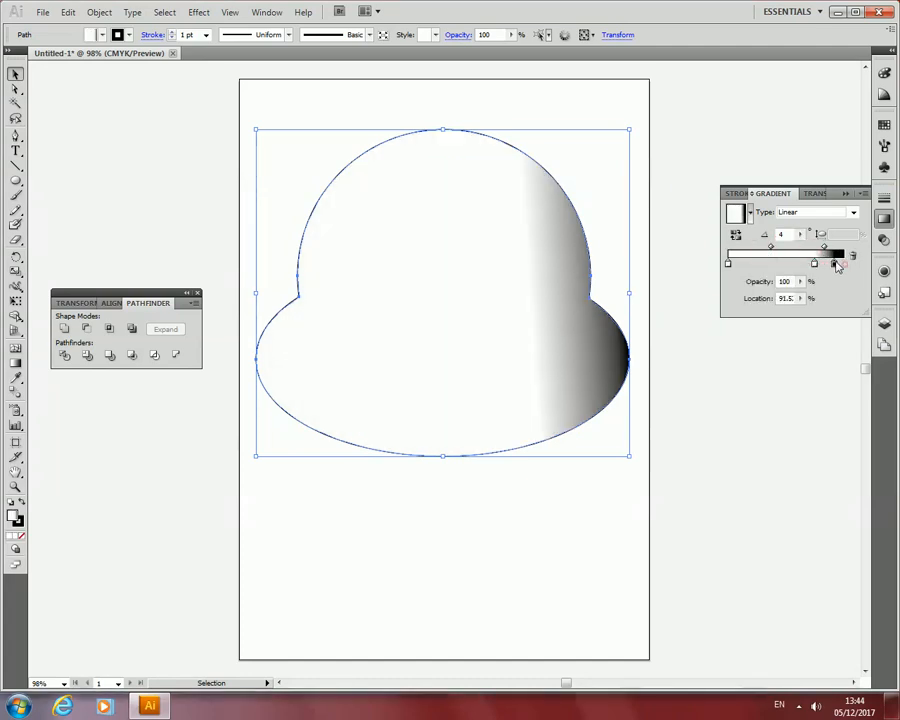
pyautogui.moveTo(814, 262); pyautogui.dragTo(745, 265)
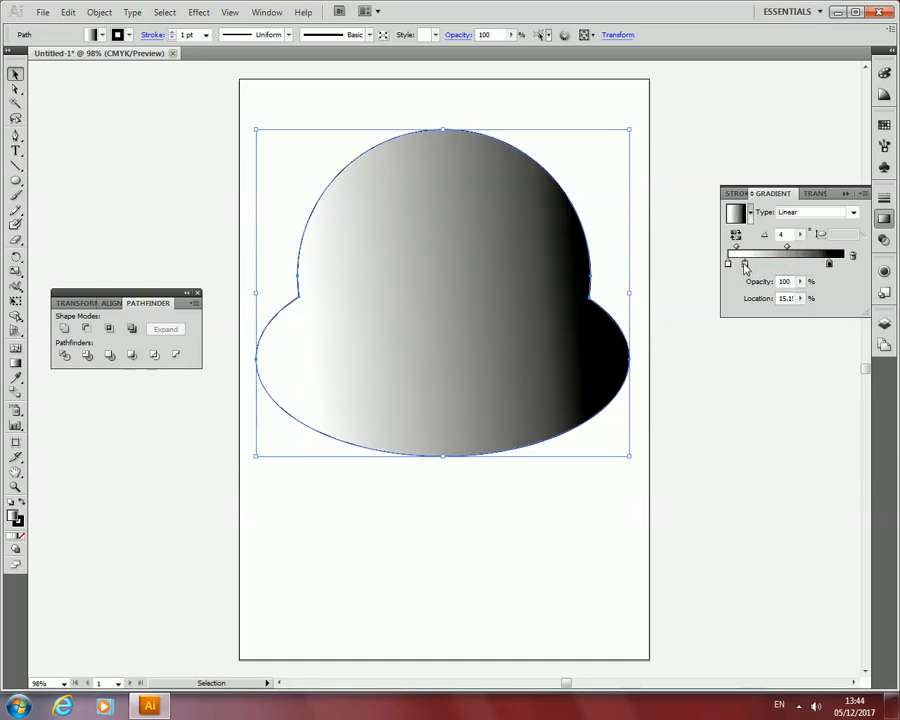
pyautogui.press('Delete')
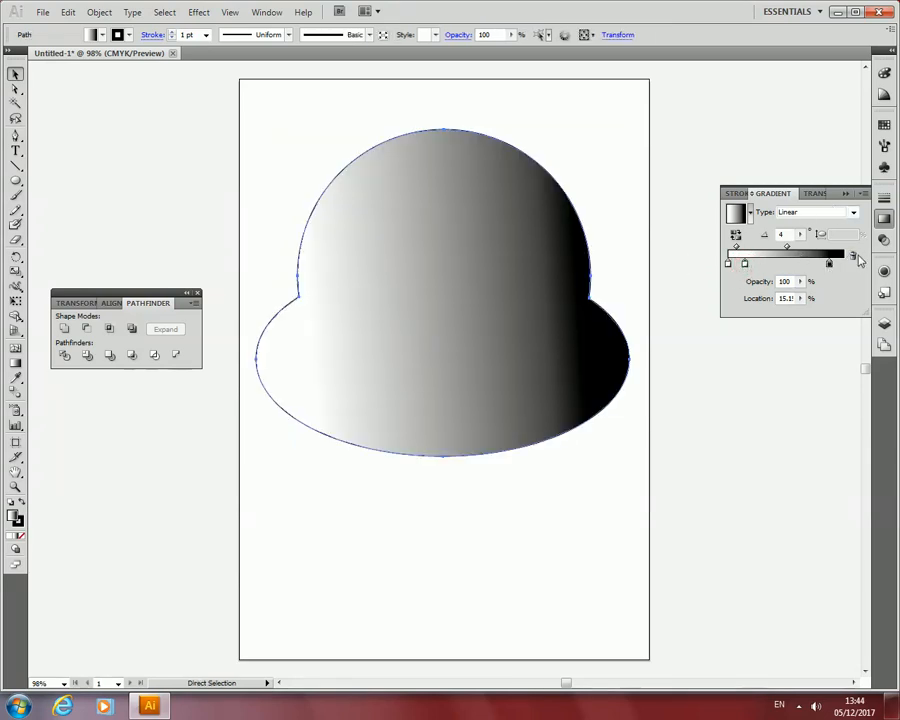
# Draw an upright ellipse on the upper left part of the head shape as the first eye.
pyautogui.press('v')
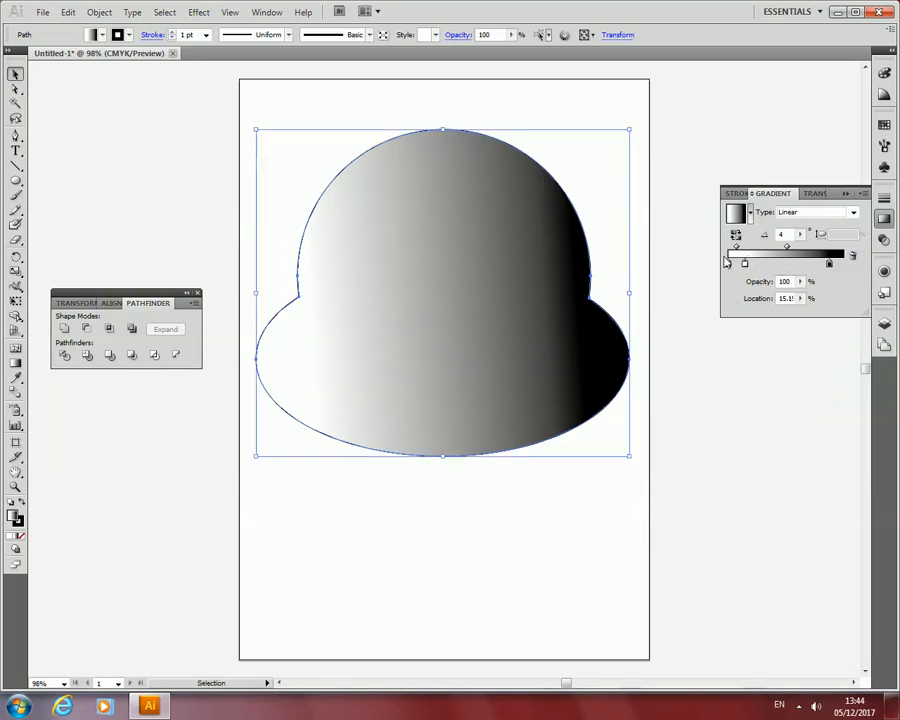
pyautogui.moveTo(15, 180); pyautogui.dragTo(76, 215)
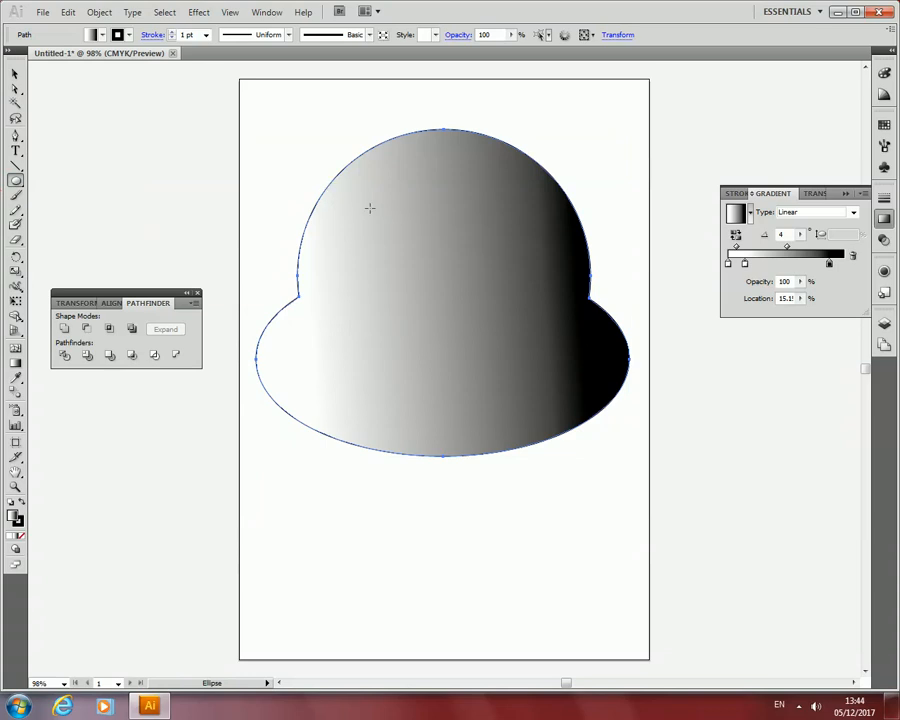
pyautogui.moveTo(344, 208); pyautogui.dragTo(427, 304)
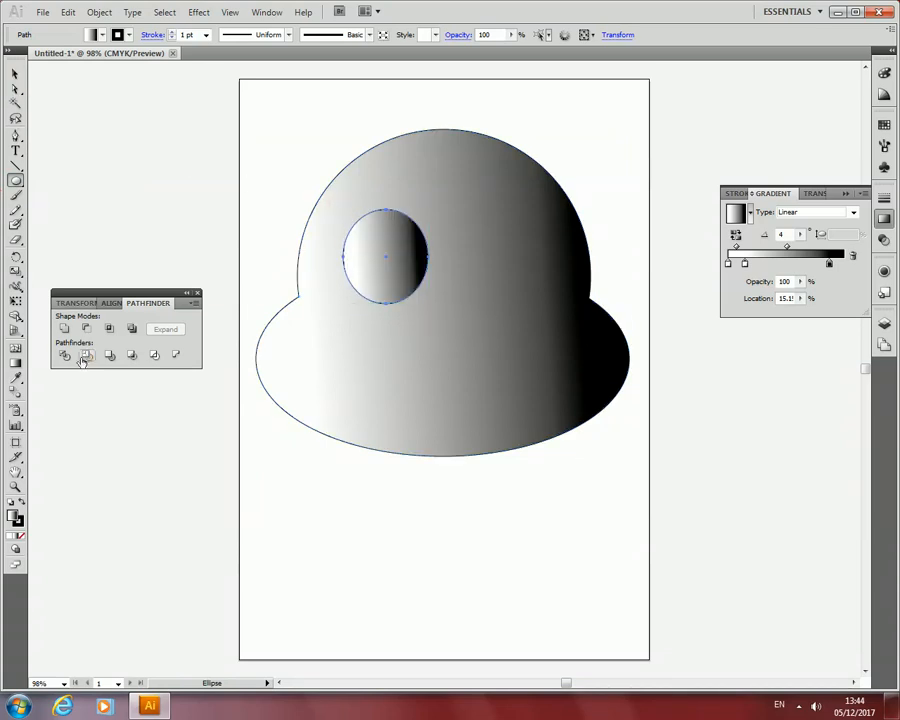
# Duplicate the eye ellipse and place the copy level with the original on the right side of the face.
pyautogui.click(16, 74)
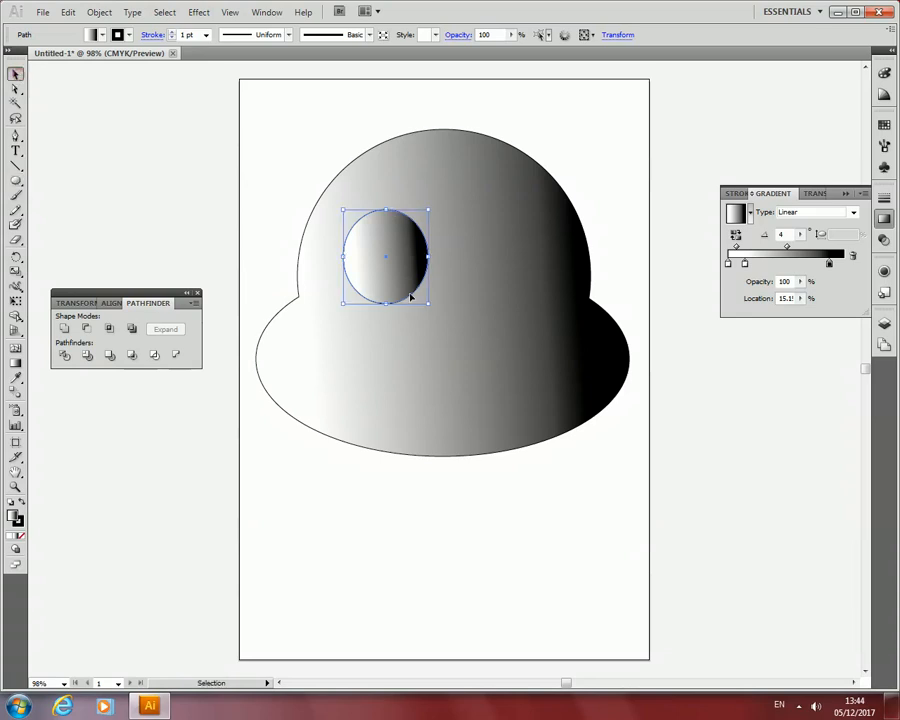
pyautogui.keyDown('shift'); pyautogui.click(418, 197); pyautogui.keyUp('shift')
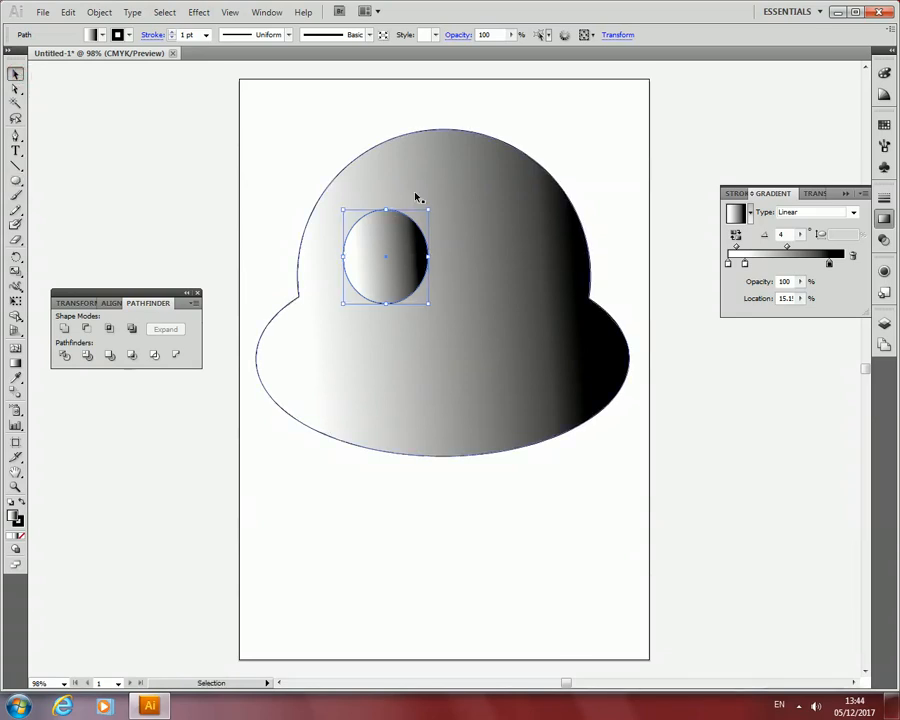
pyautogui.press('a')
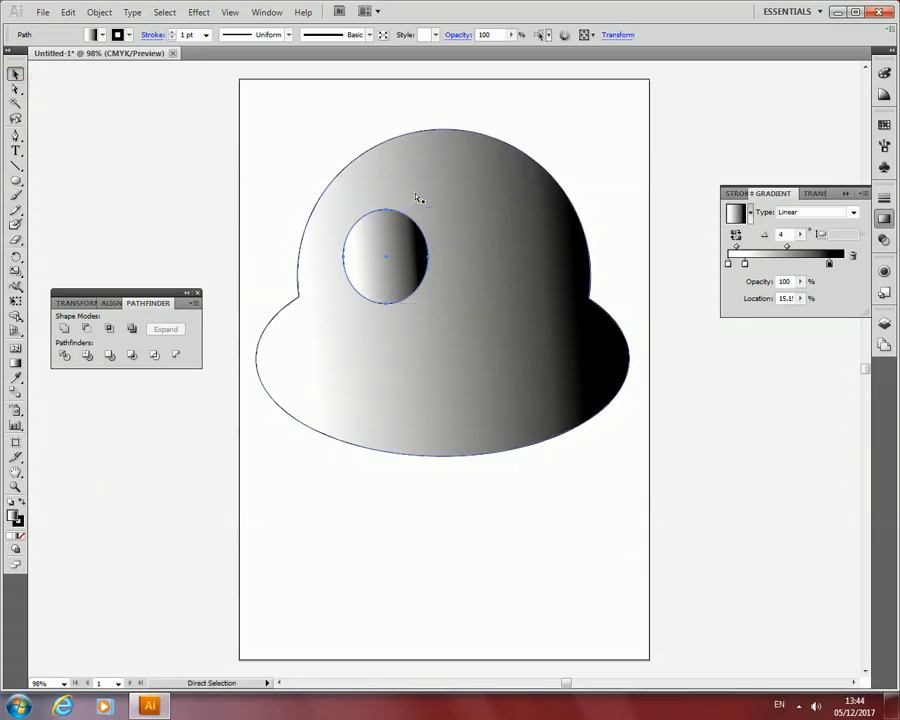
pyautogui.hotkey('ctrl', 'v')
pyautogui.press('v')
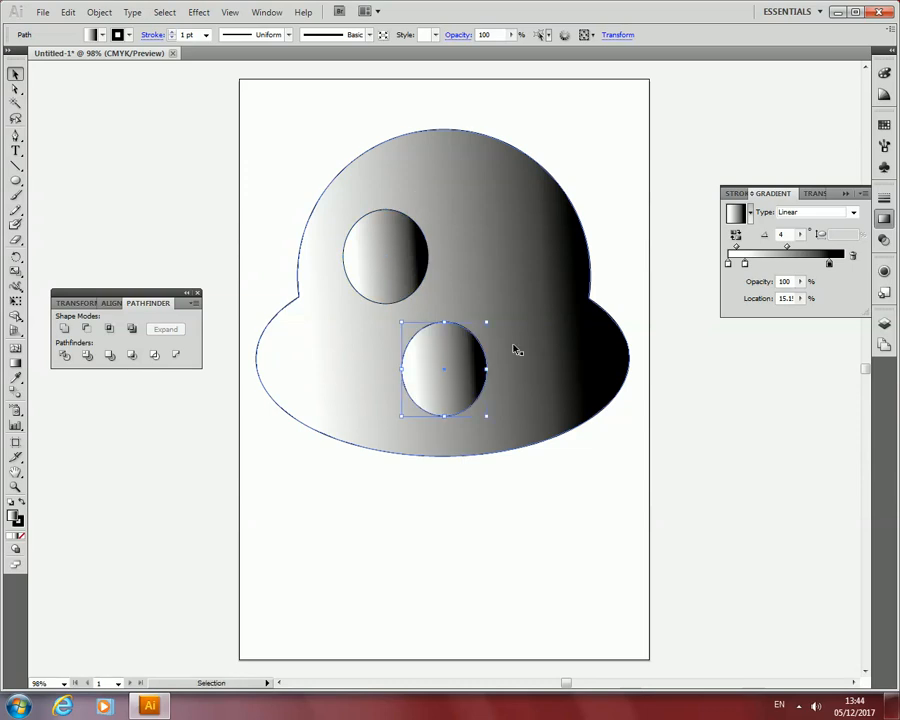
pyautogui.moveTo(421, 360); pyautogui.dragTo(466, 255)
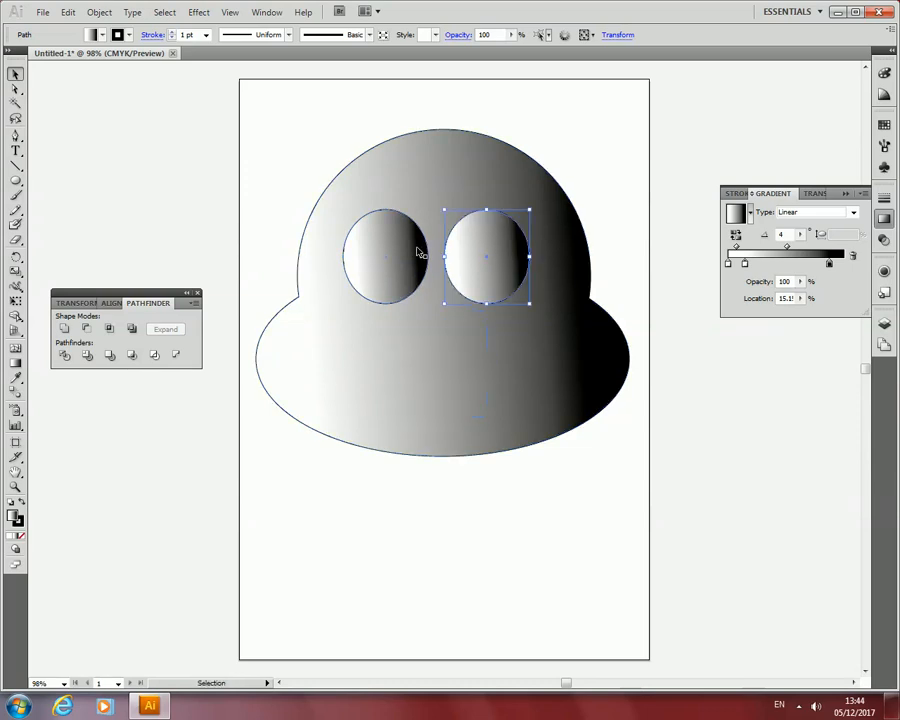
# Fill both eye ellipses with white from the swatches.
pyautogui.click(417, 251)
pyautogui.click(105, 36)
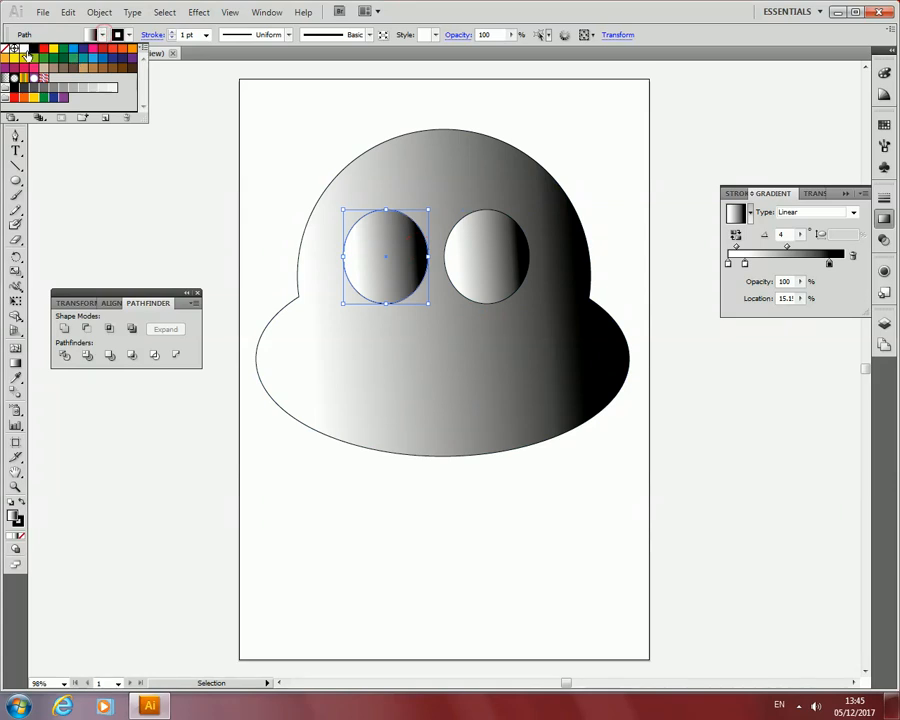
pyautogui.click(25, 50)
pyautogui.click(452, 262)
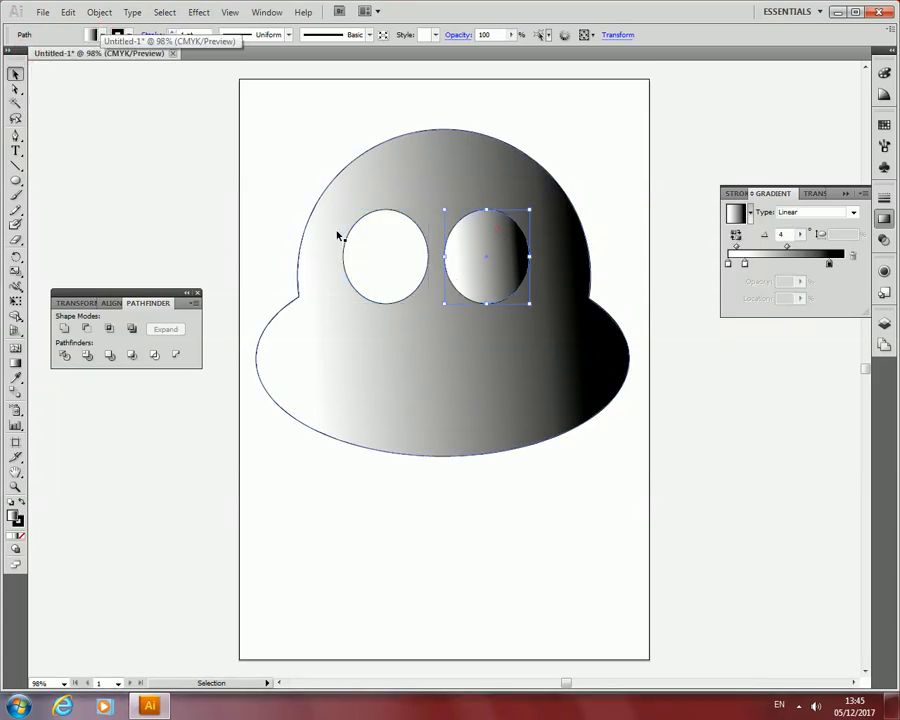
pyautogui.click(105, 36)
pyautogui.click(25, 50)
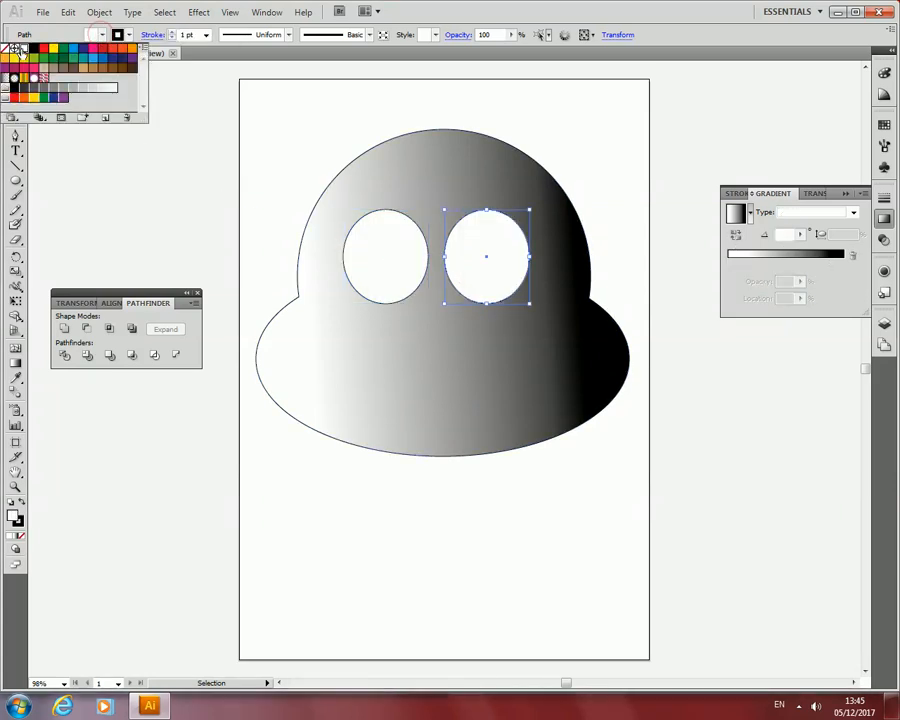
pyautogui.keyDown('shift'); pyautogui.click(410, 317); pyautogui.keyUp('shift')
pyautogui.click(465, 426)
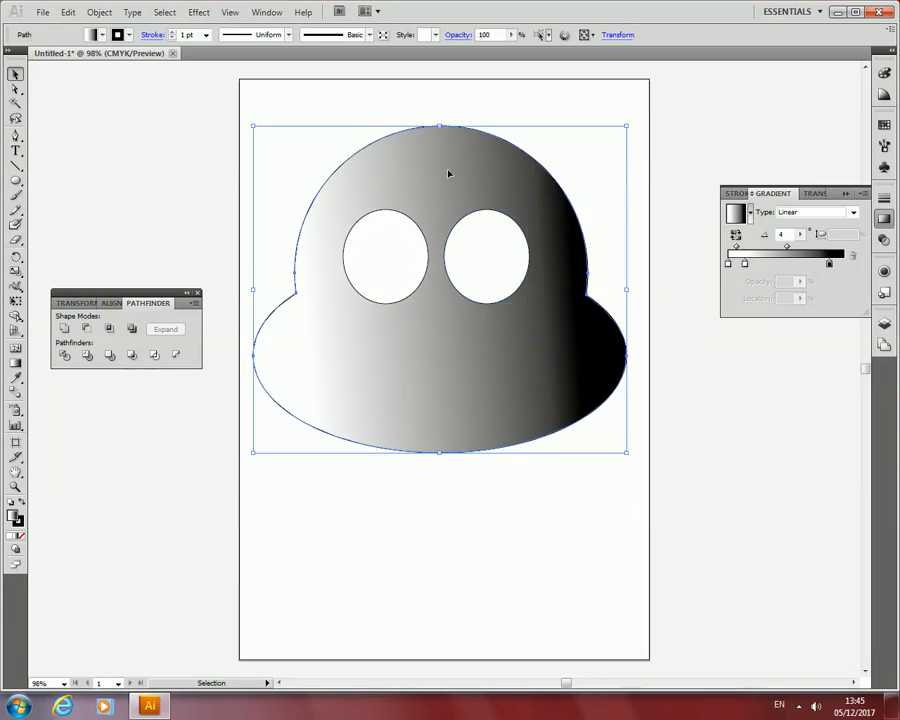
pyautogui.keyDown('shift'); pyautogui.click(394, 266); pyautogui.keyUp('shift')
pyautogui.keyDown('shift'); pyautogui.click(506, 274); pyautogui.keyUp('shift')
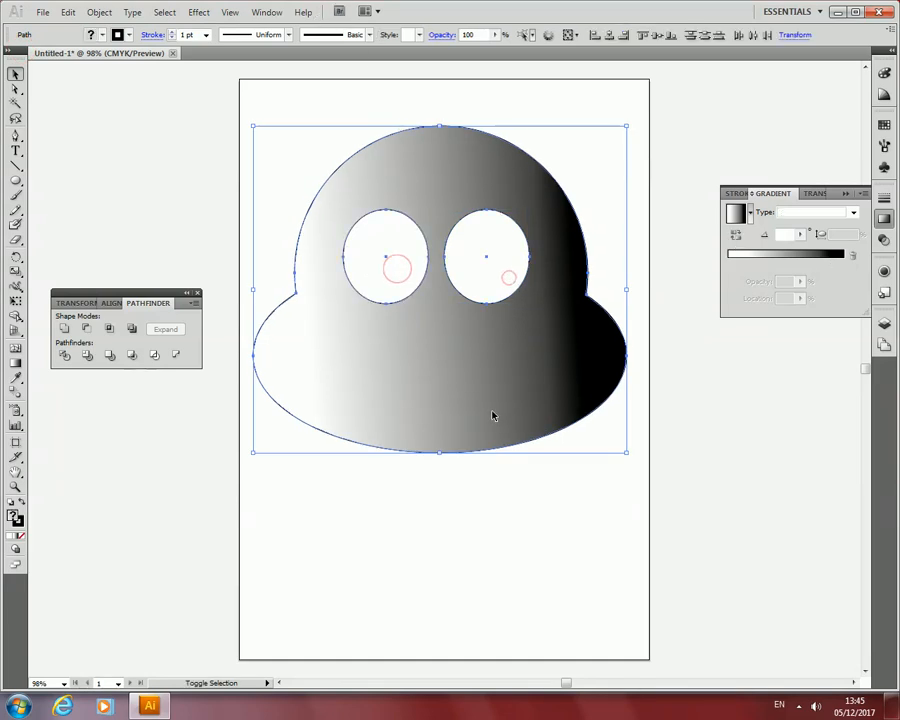
pyautogui.click(445, 355)
pyautogui.click(597, 245)
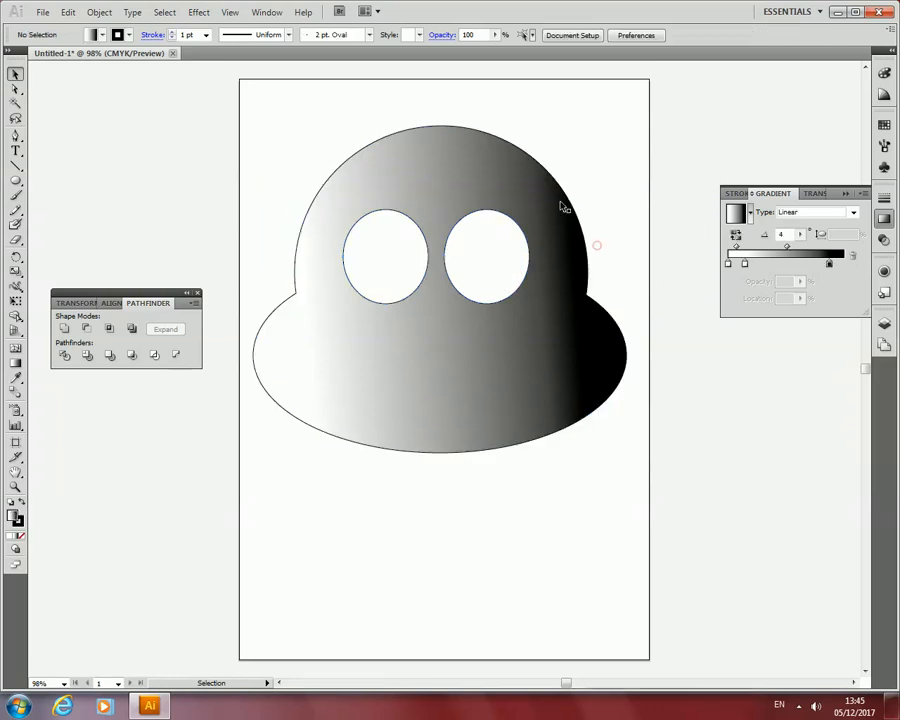
# Select the head shape and thicken its outline to 8 pt.
pyautogui.click(490, 168)
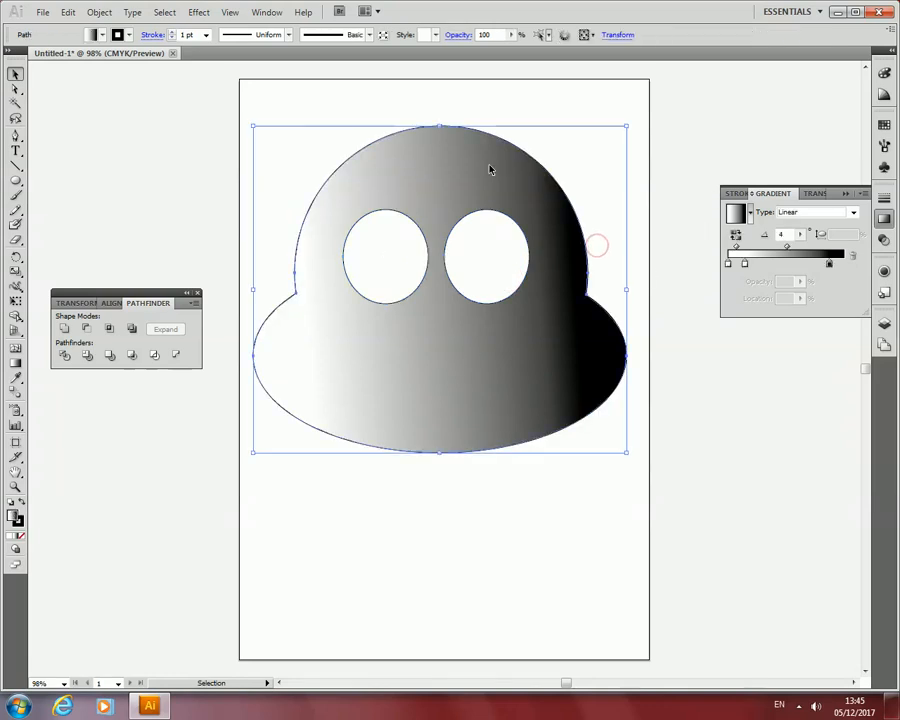
pyautogui.click(172, 32)
pyautogui.click(172, 32)
# Give the left eye a black stroke and set its weight to 7 pt.
pyautogui.click(415, 268)
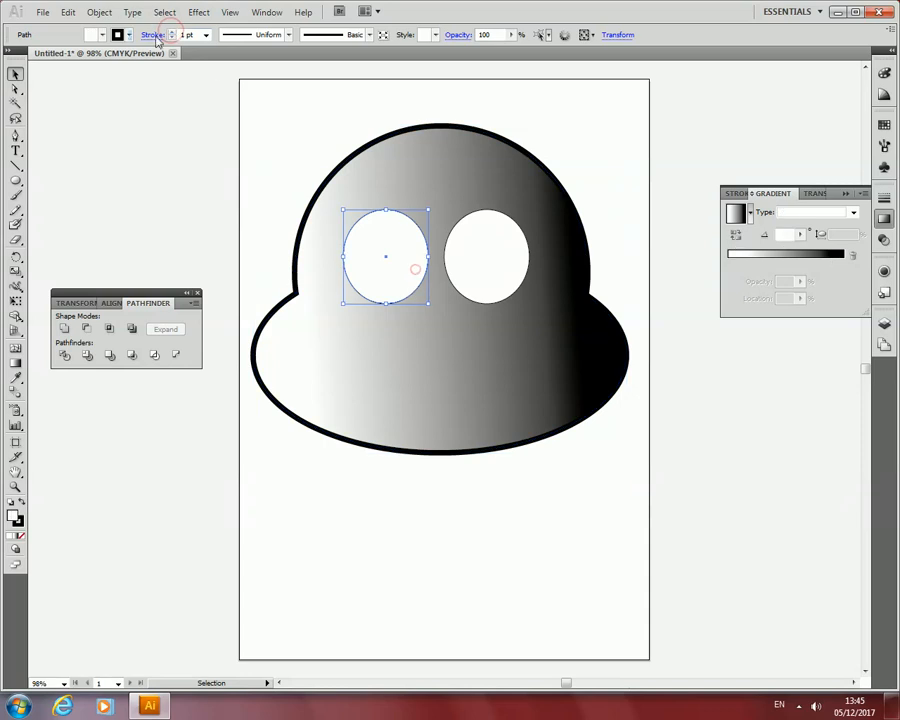
pyautogui.click(172, 37)
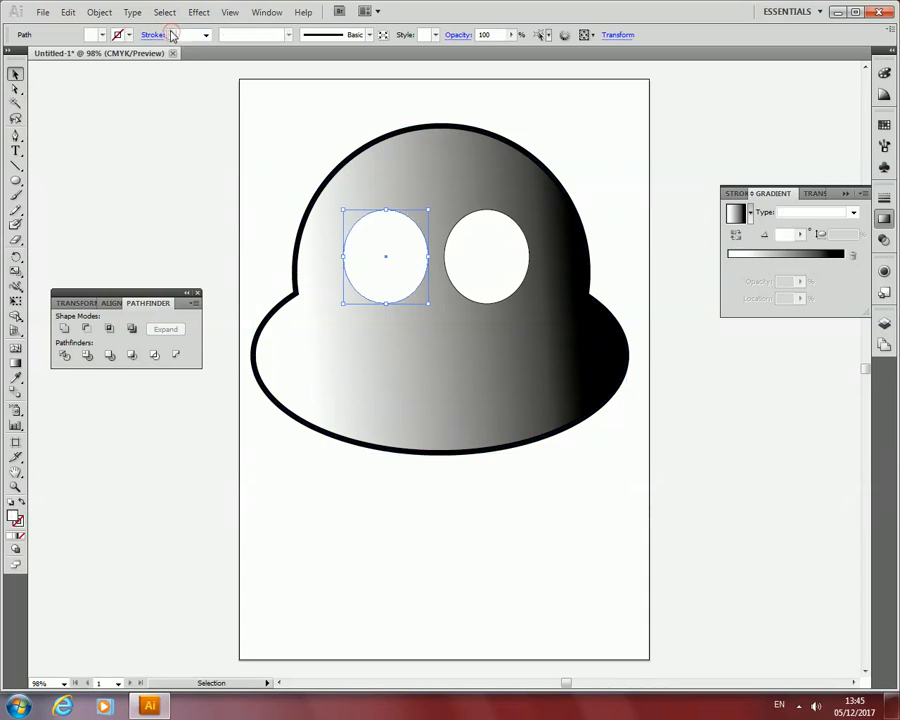
pyautogui.click(129, 35)
pyautogui.click(33, 49)
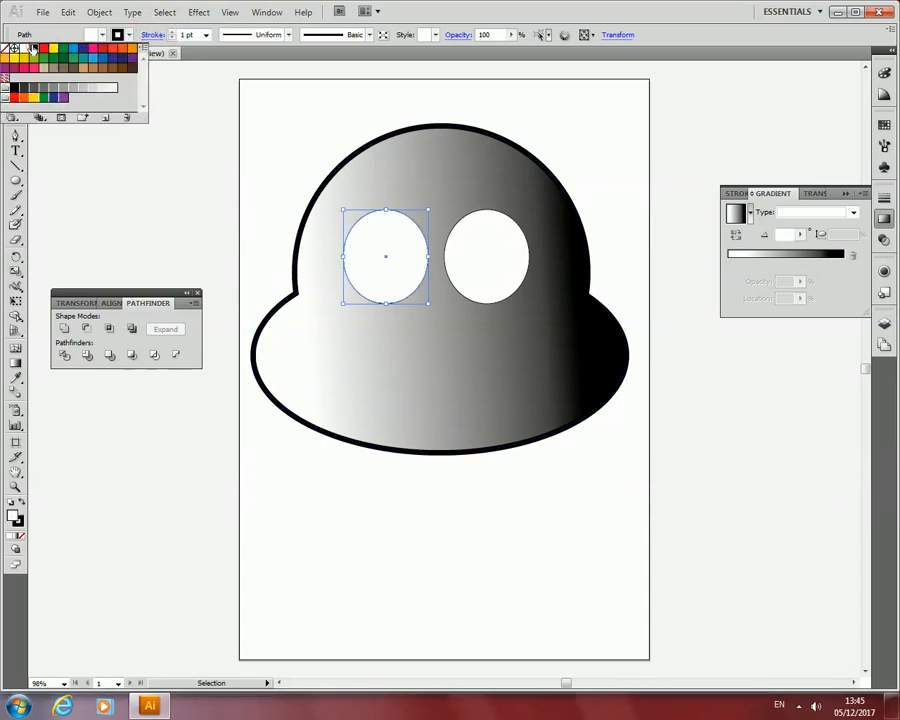
pyautogui.click(171, 33)
pyautogui.click(171, 33)
pyautogui.click(171, 33)
pyautogui.click(171, 33)
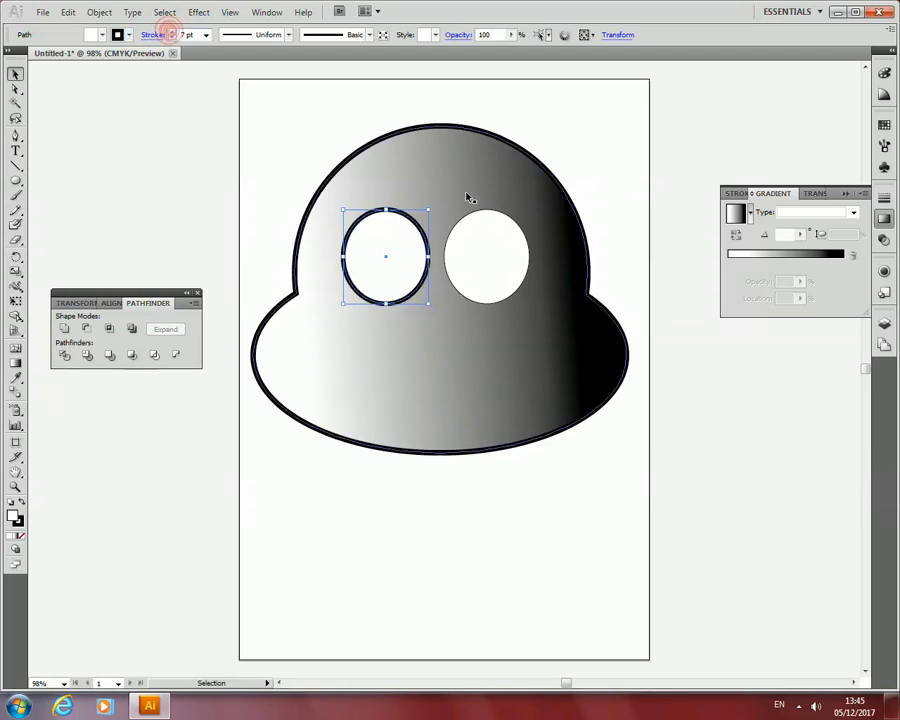
# Set the right eye's stroke weight to 7 pt to match the left eye.
pyautogui.click(532, 269)
pyautogui.click(492, 266)
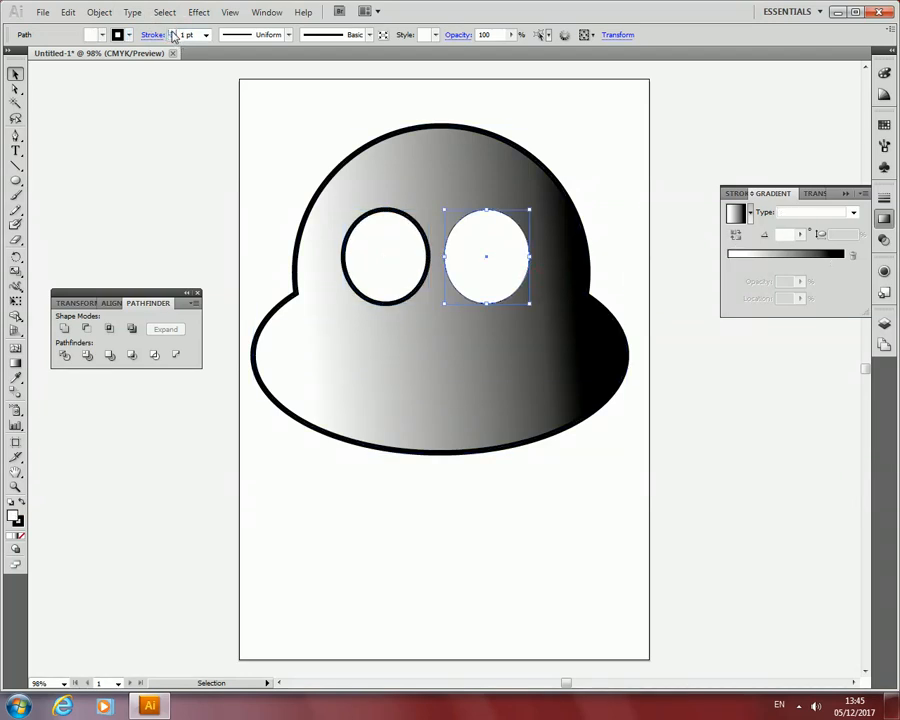
pyautogui.click(171, 33)
pyautogui.click(171, 33)
pyautogui.click(171, 33)
pyautogui.click(171, 33)
pyautogui.click(171, 33)
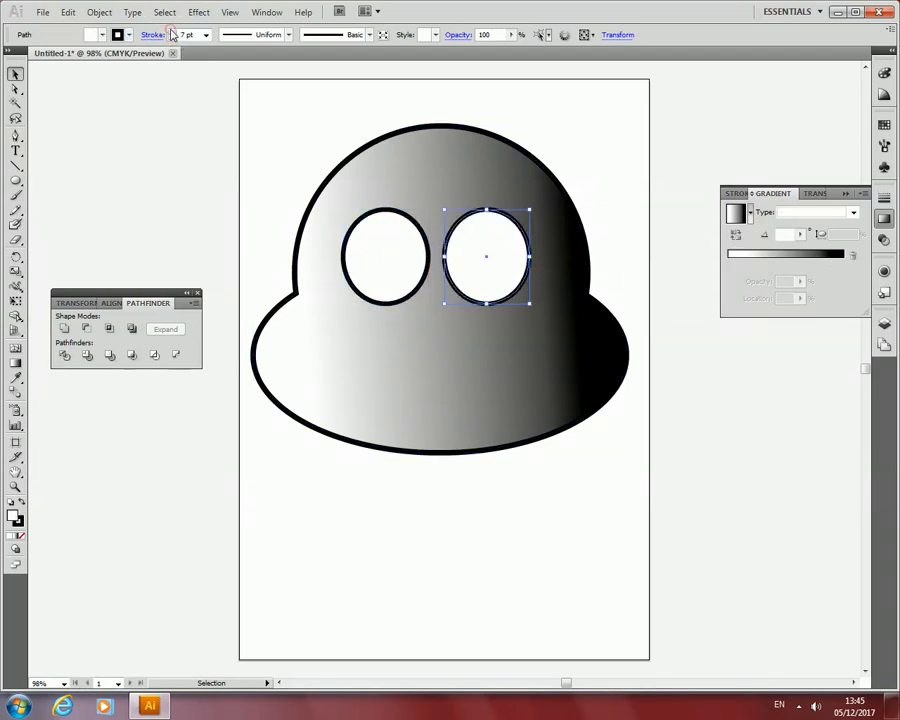
pyautogui.click(171, 33)
# Draw a small circle on the empty area left of the artboard, using the head shape's fill and stroke.
pyautogui.click(384, 356)
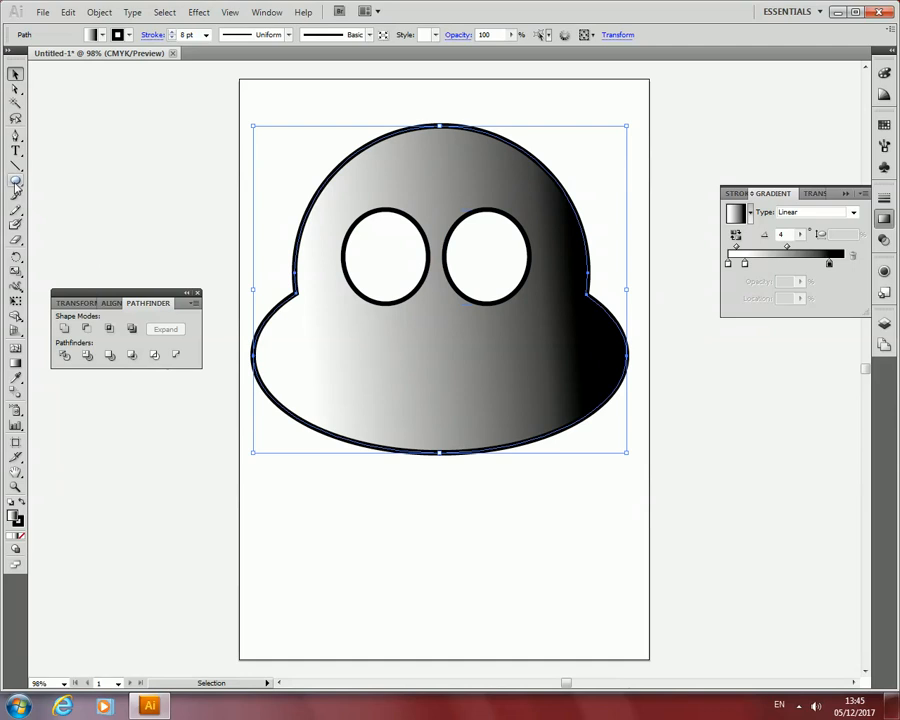
pyautogui.moveTo(16, 182); pyautogui.dragTo(74, 212)
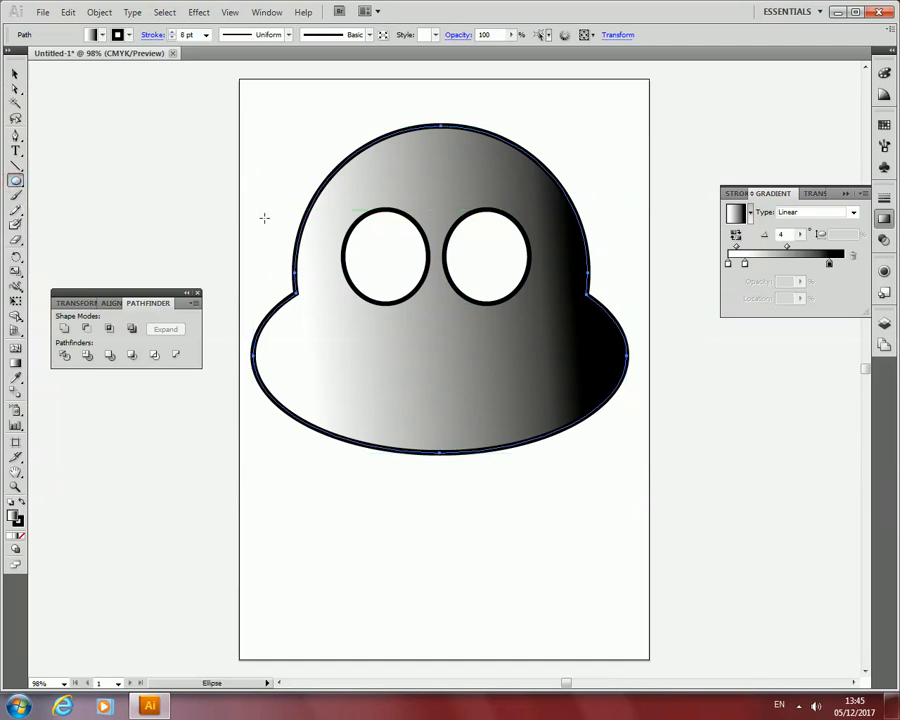
pyautogui.moveTo(132, 190); pyautogui.dragTo(169, 228)
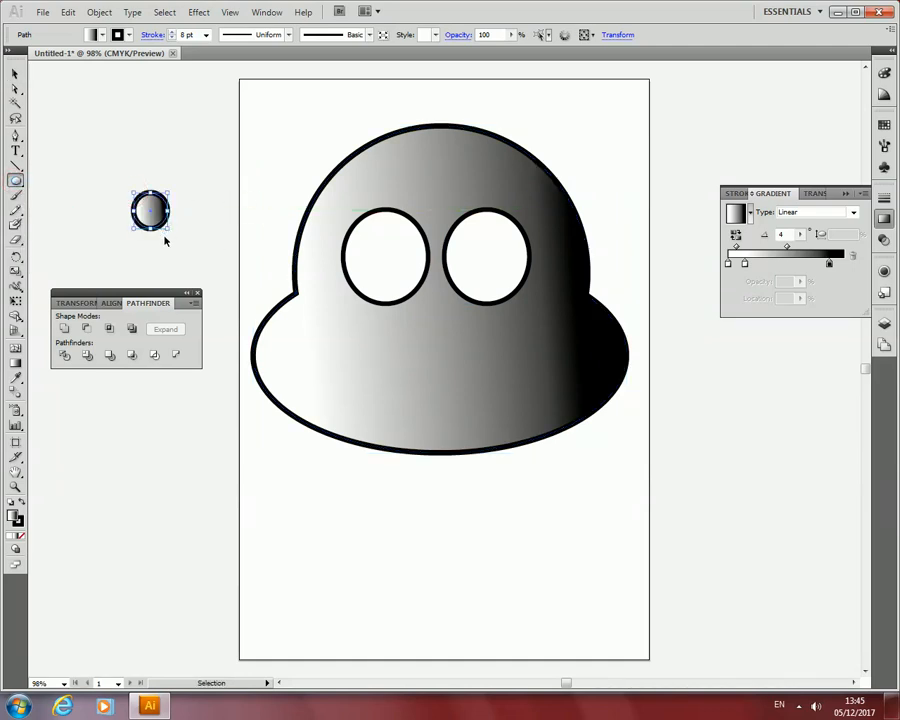
# Duplicate the small circle, center one in each eye as a pupil, and leave an extra copy on the lower face.
pyautogui.hotkey('ctrl', 'c')
pyautogui.hotkey('ctrl', 'v')
pyautogui.click(15, 73)
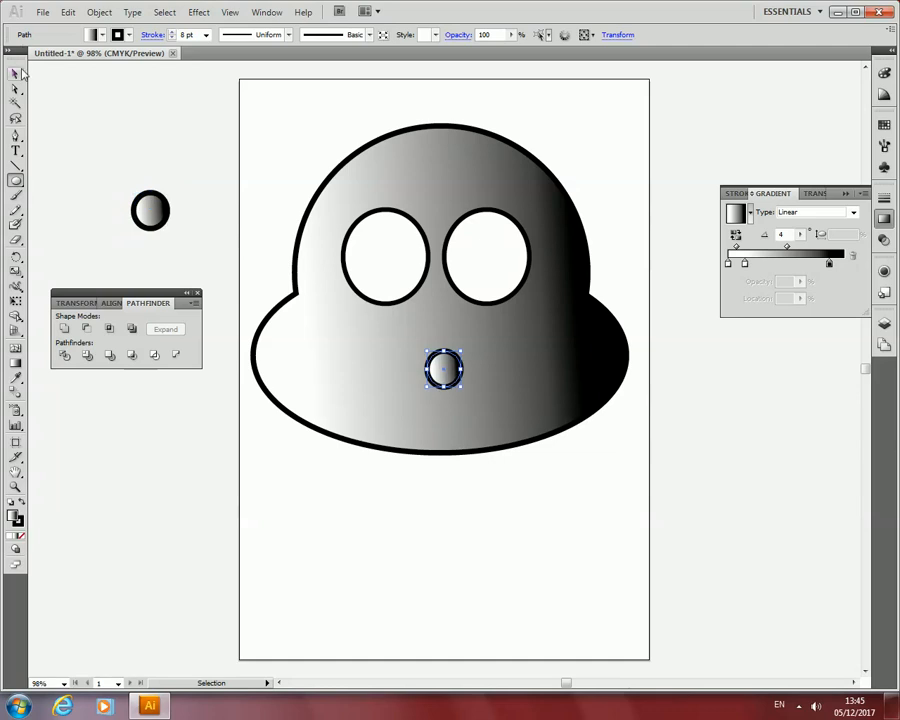
pyautogui.moveTo(150, 210); pyautogui.dragTo(386, 256)
pyautogui.moveTo(448, 372); pyautogui.dragTo(488, 258)
# Fill both pupils with black from the swatches.
pyautogui.click(103, 36)
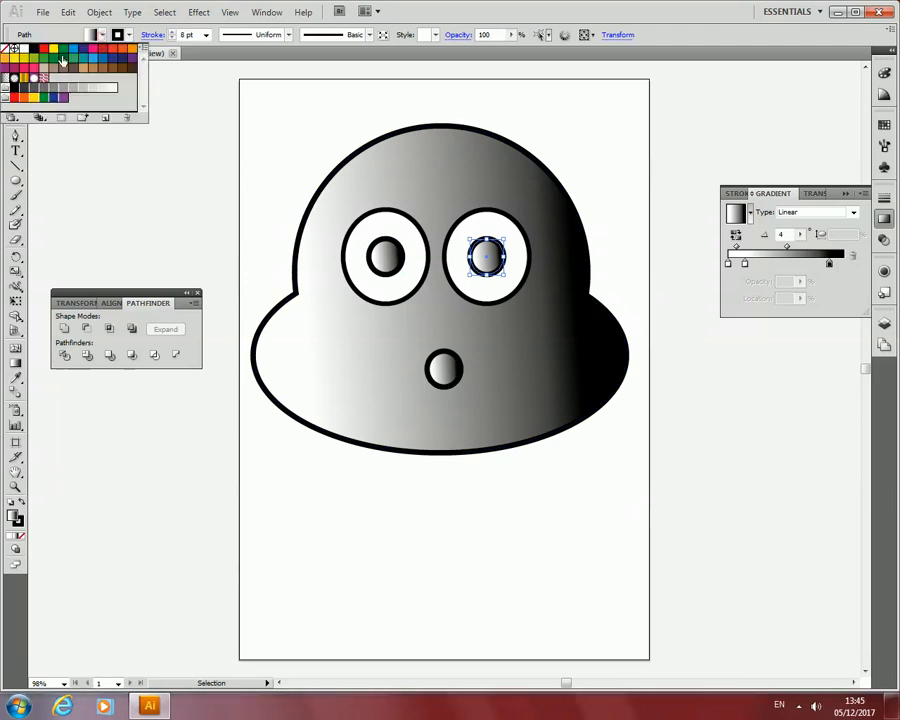
pyautogui.click(33, 48)
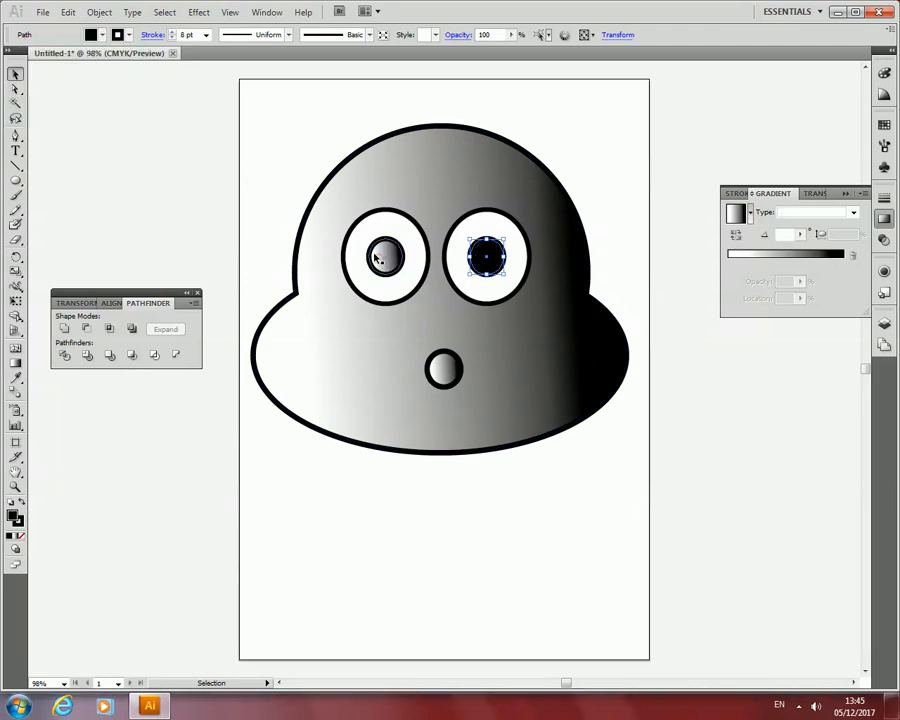
pyautogui.click(91, 36)
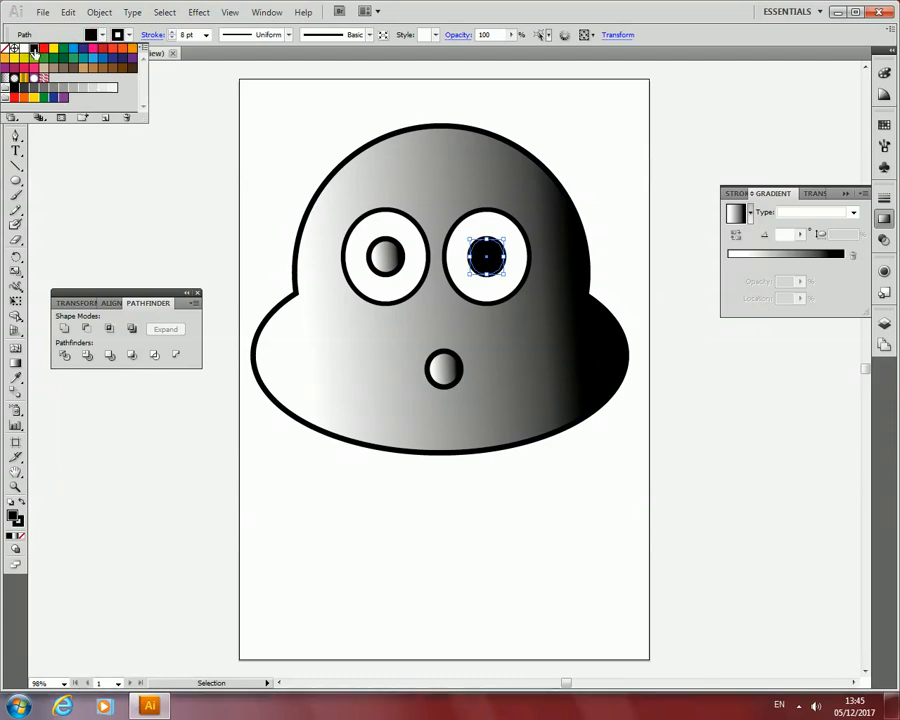
pyautogui.click(392, 256)
pyautogui.click(101, 36)
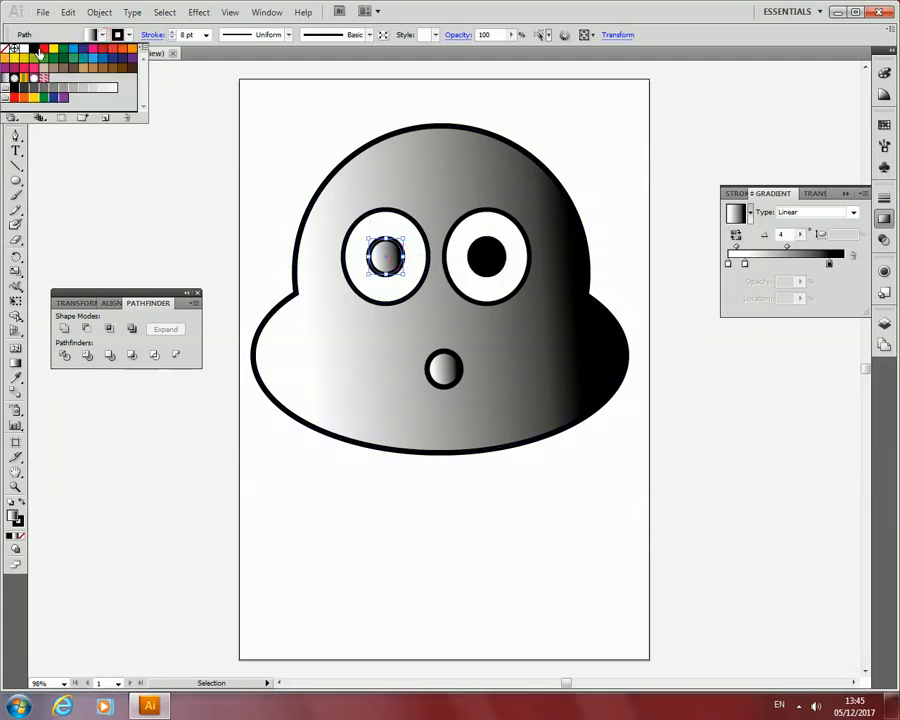
pyautogui.click(39, 54)
# Shrink the extra circle on the lower face to about half its size and fill it with white.
pyautogui.click(443, 370)
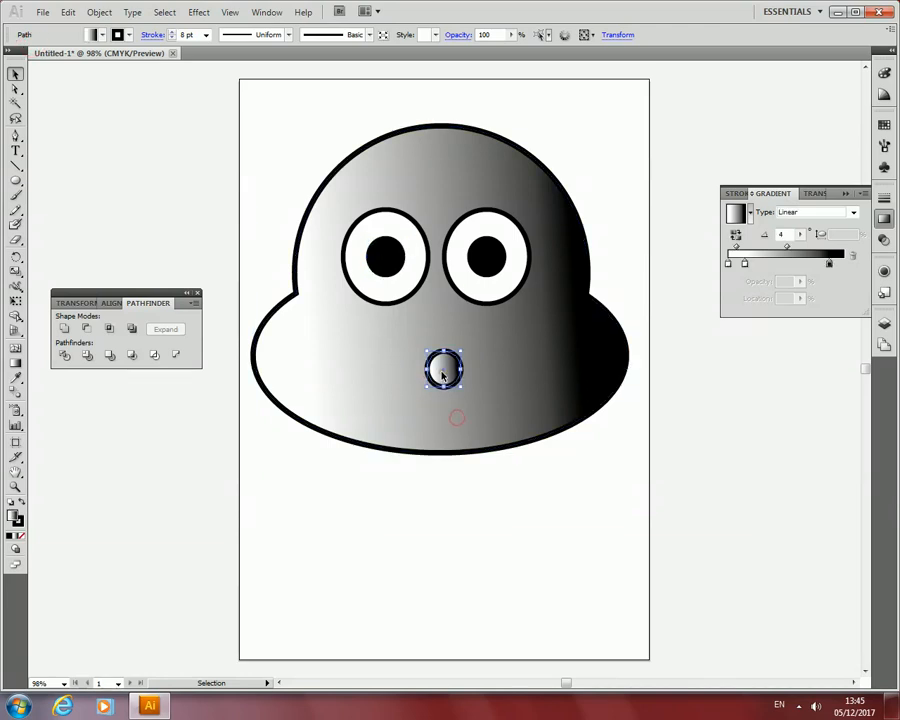
pyautogui.moveTo(461, 385); pyautogui.dragTo(446, 372)
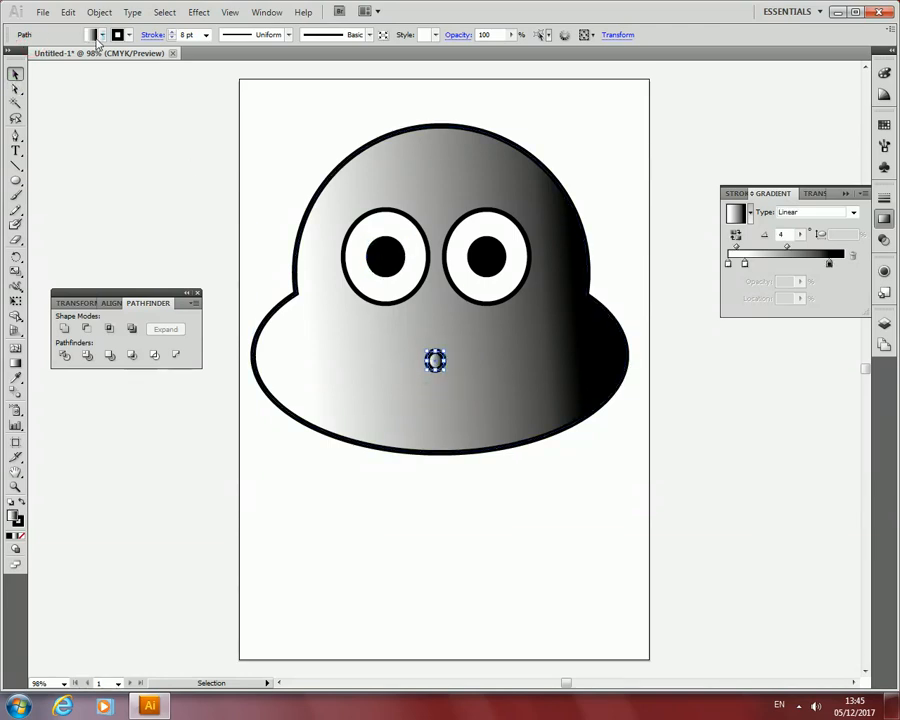
pyautogui.click(100, 35)
pyautogui.click(14, 47)
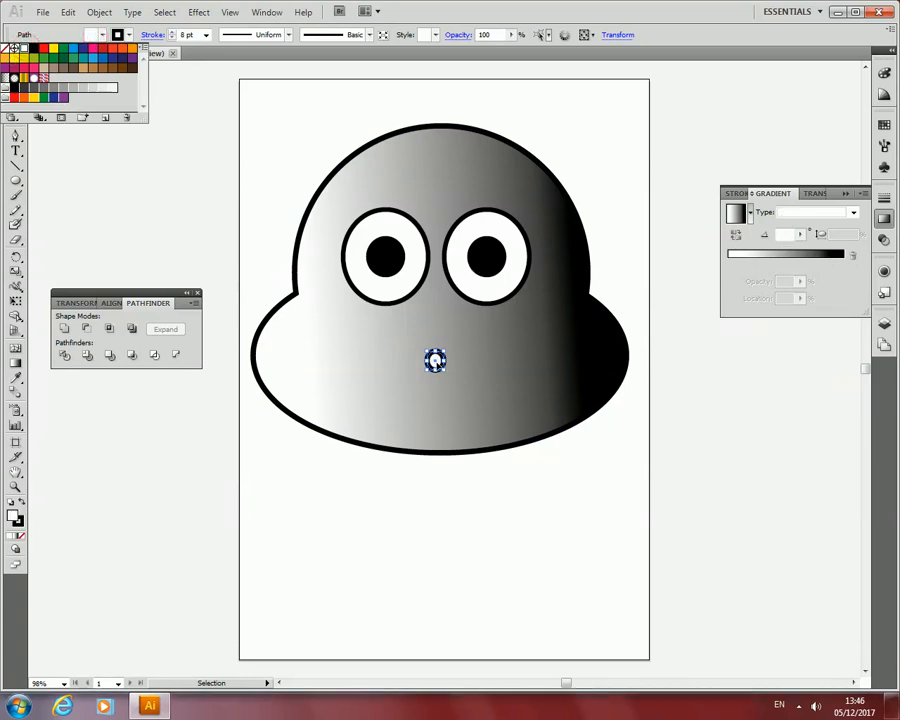
# Move the small white circle onto the right edge of the left pupil as a highlight and remove its stroke.
pyautogui.moveTo(434, 358); pyautogui.dragTo(398, 255)
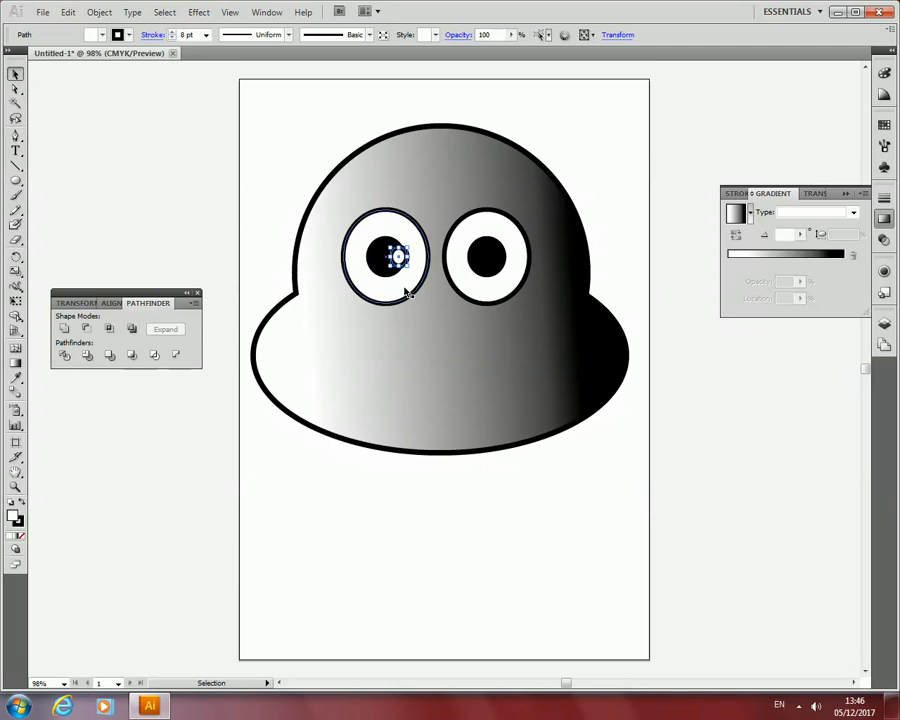
pyautogui.click(170, 39)
pyautogui.click(170, 39)
pyautogui.click(170, 39)
pyautogui.click(170, 39)
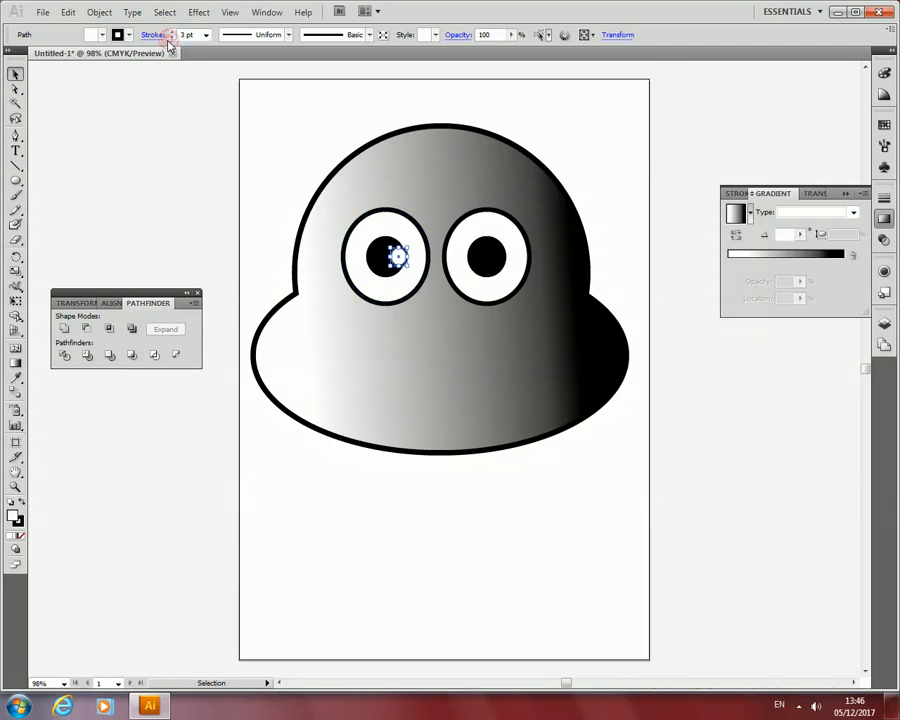
pyautogui.click(170, 39)
pyautogui.click(170, 39)
pyautogui.press('/')
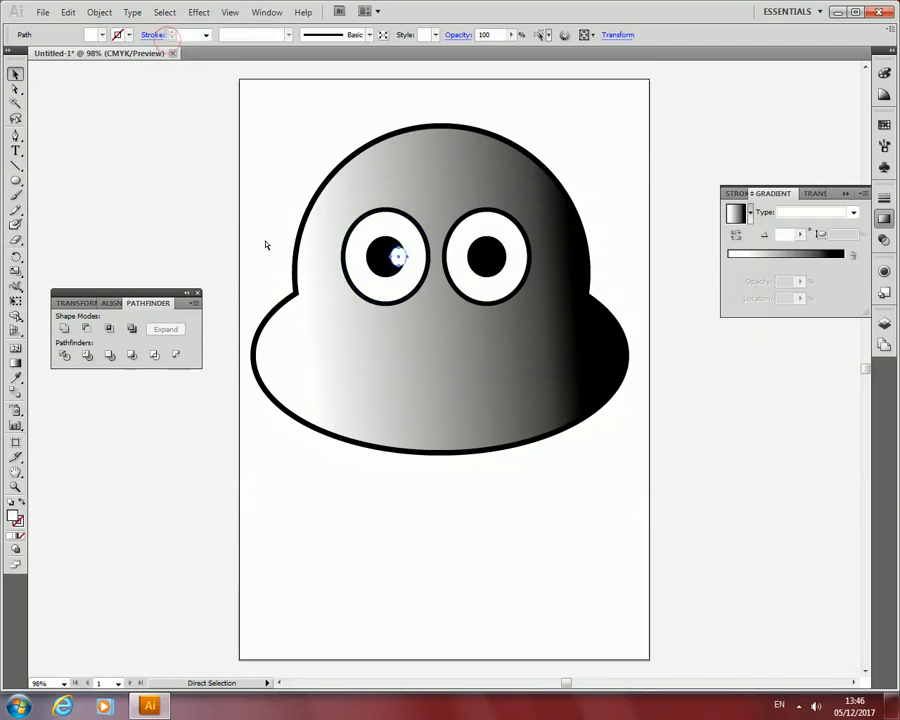
# Duplicate the white highlight and place the copy on the right edge of the right pupil.
pyautogui.hotkey('ctrl', 'c')
pyautogui.hotkey('ctrl', 'v')
pyautogui.moveTo(442, 371); pyautogui.dragTo(494, 256)
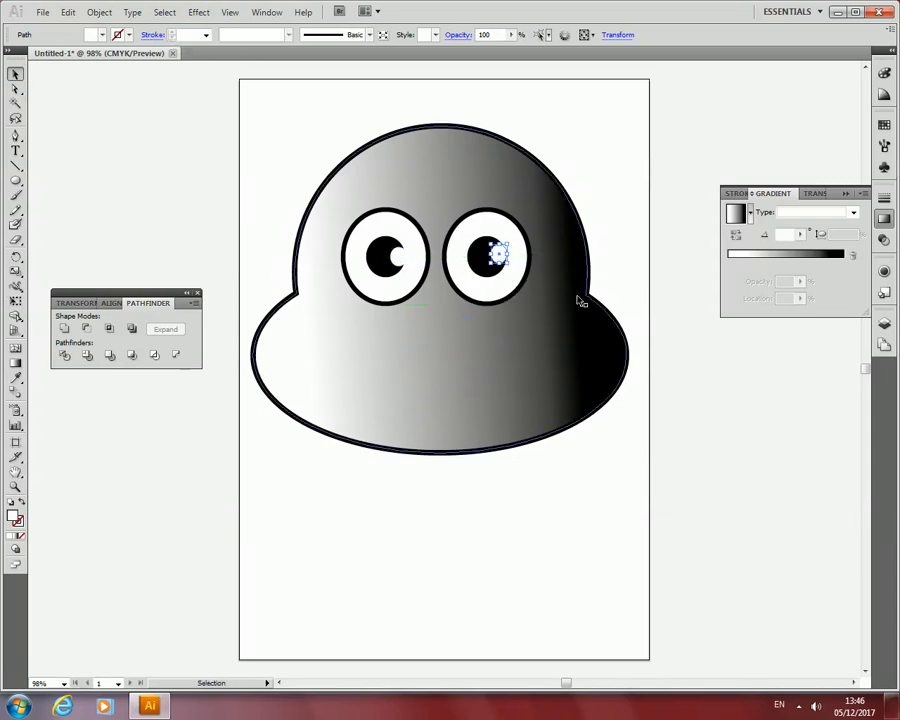
# Draw a closed, straight-sided mouth outline across the lower face with the Pen tool.
pyautogui.click(541, 485)
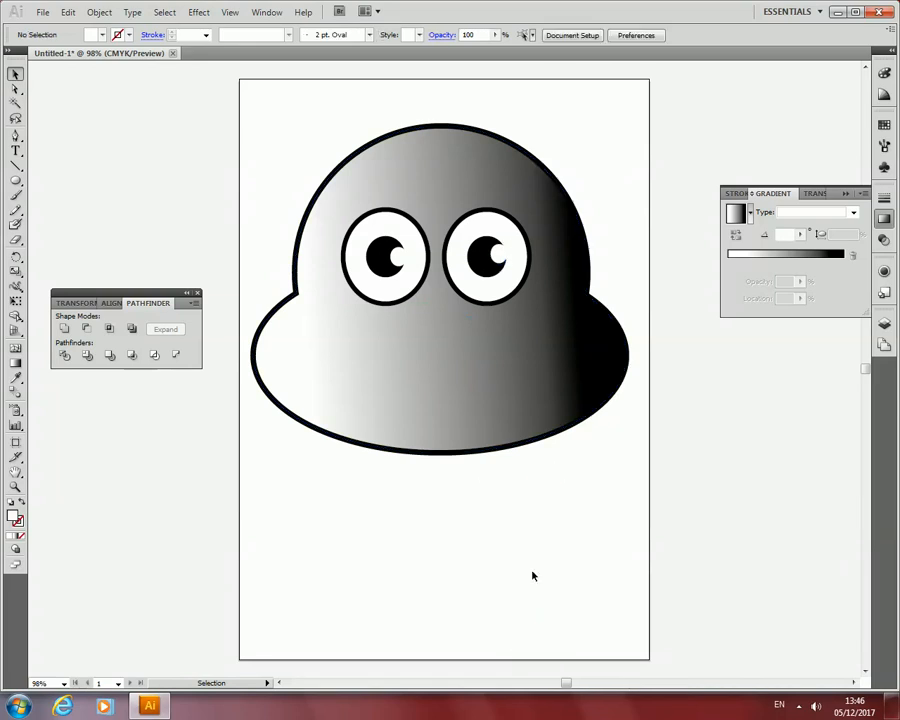
pyautogui.click(14, 137)
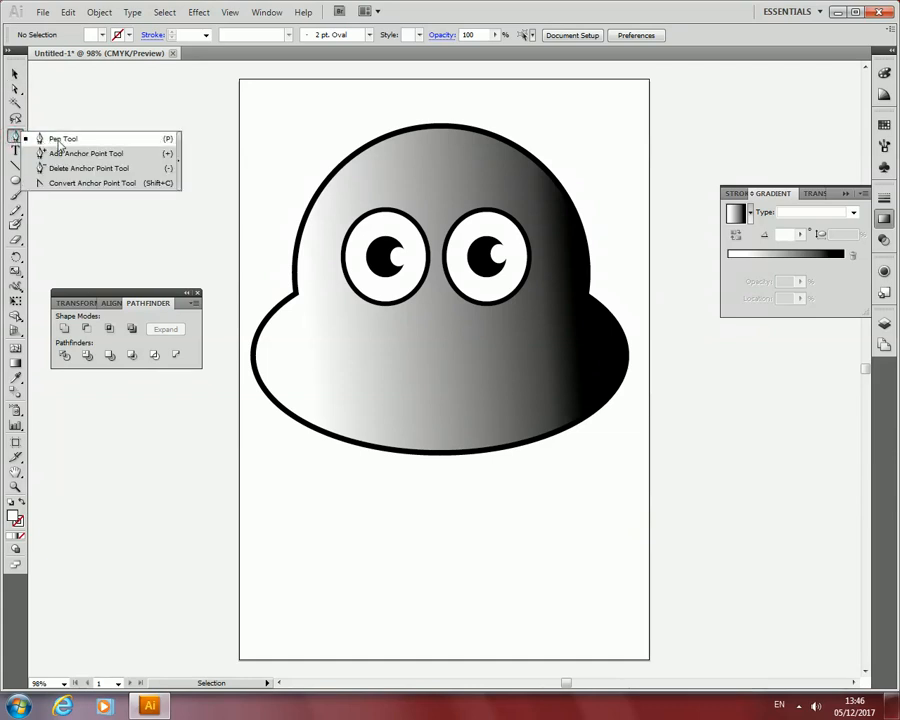
pyautogui.click(52, 140)
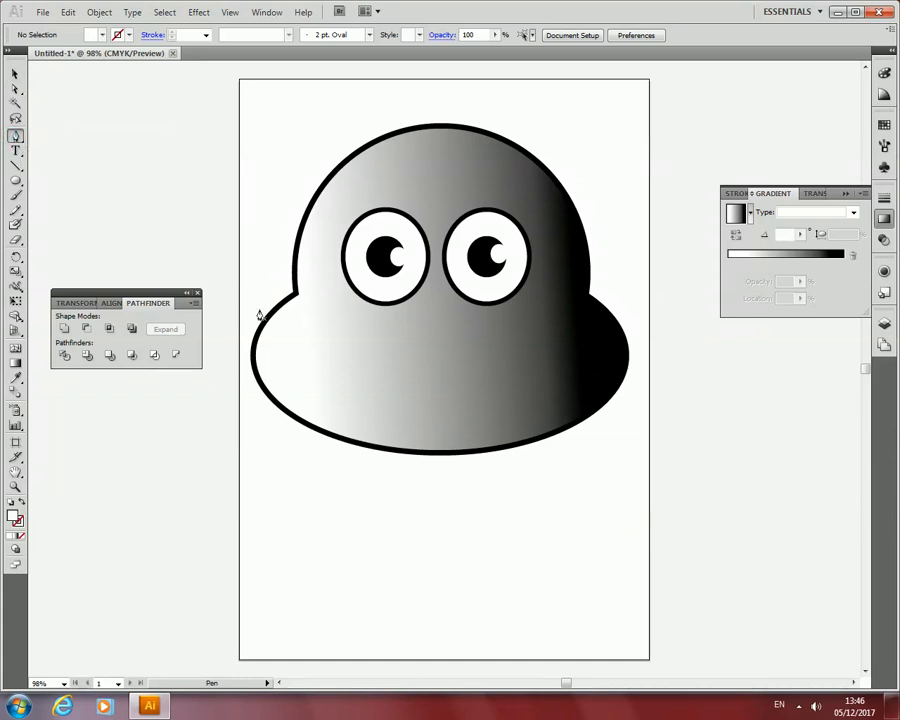
pyautogui.click(336, 334)
pyautogui.click(403, 344)
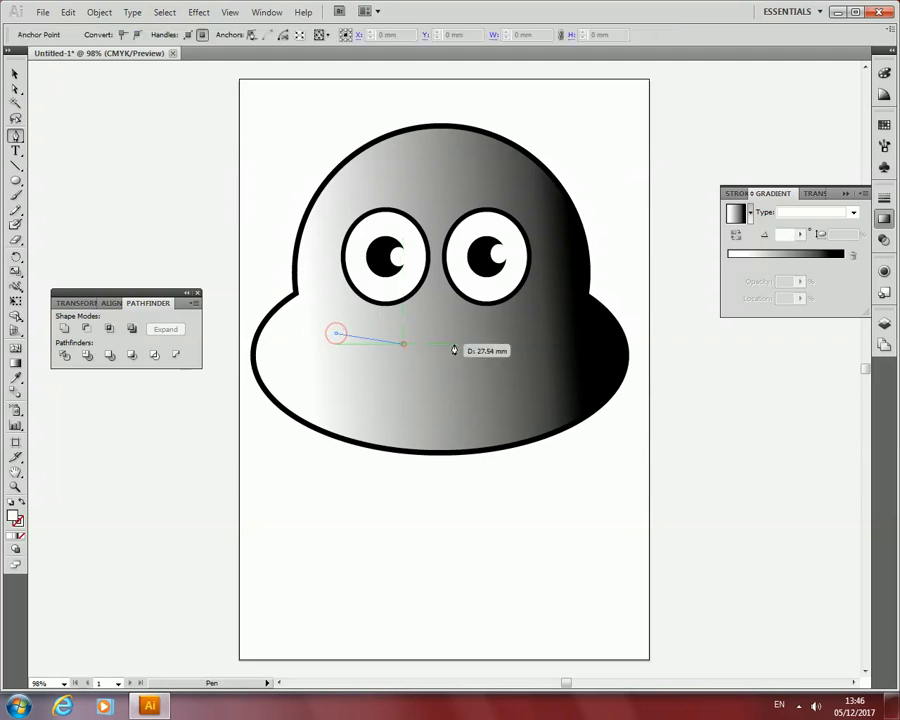
pyautogui.click(479, 344)
pyautogui.click(540, 338)
pyautogui.click(549, 353)
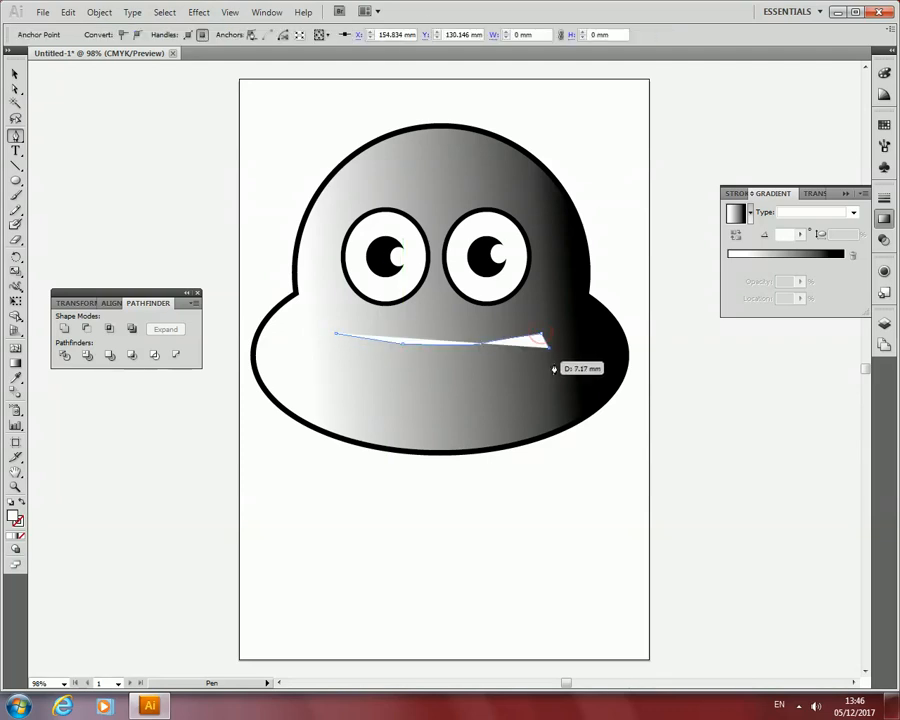
pyautogui.click(531, 390)
pyautogui.click(486, 398)
pyautogui.click(422, 404)
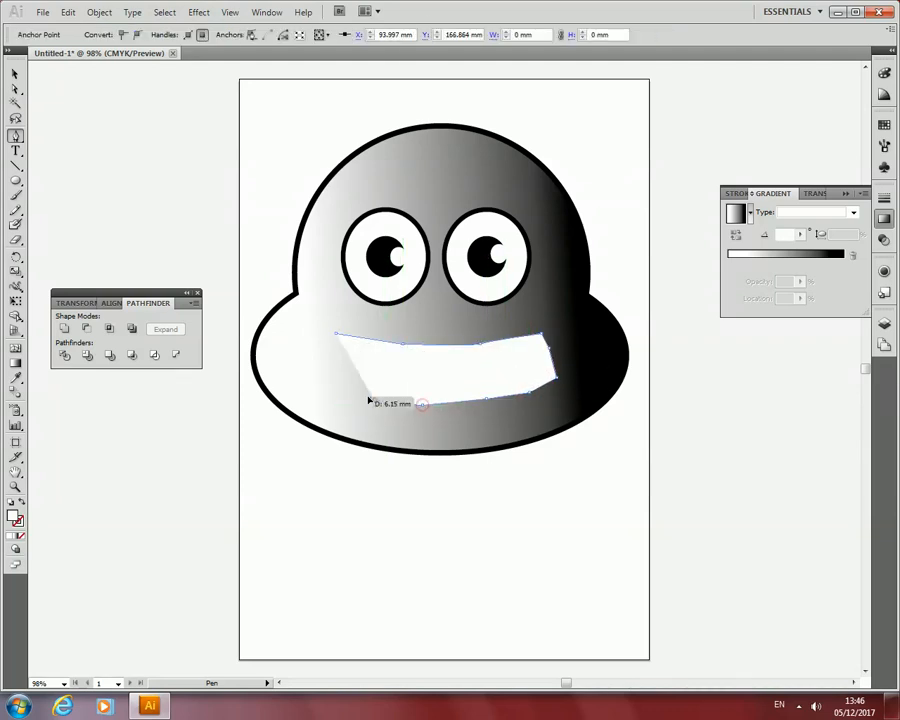
pyautogui.click(373, 401)
pyautogui.click(336, 382)
pyautogui.moveTo(327, 338)
pyautogui.mouseDown()
pyautogui.moveTo(323, 235)
pyautogui.moveTo(404, 217)
pyautogui.moveTo(428, 412)
pyautogui.moveTo(296, 270)
pyautogui.moveTo(322, 326)
pyautogui.mouseUp()
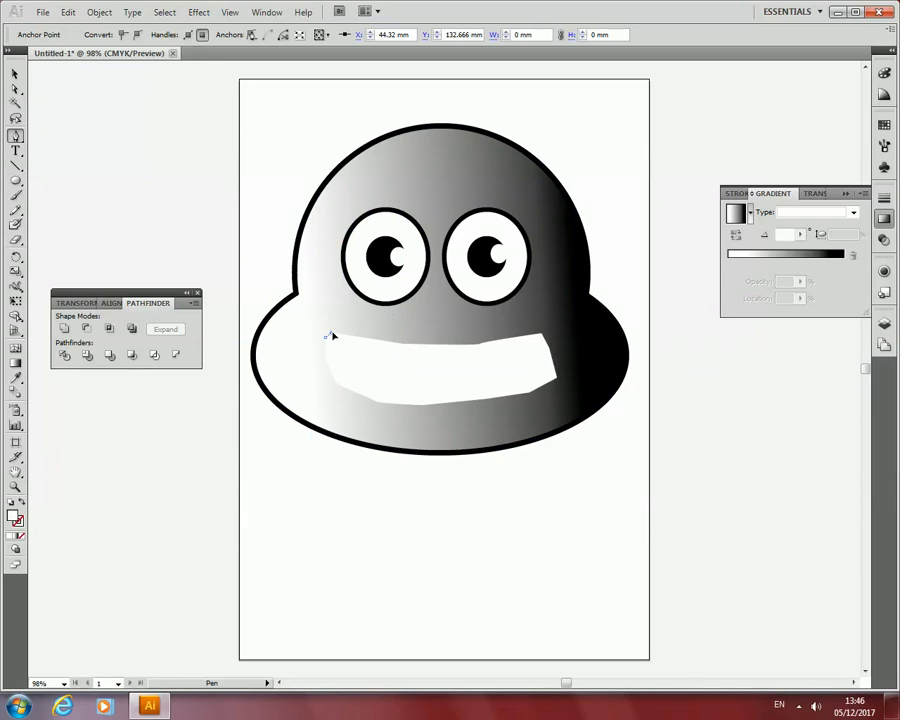
pyautogui.click(332, 334)
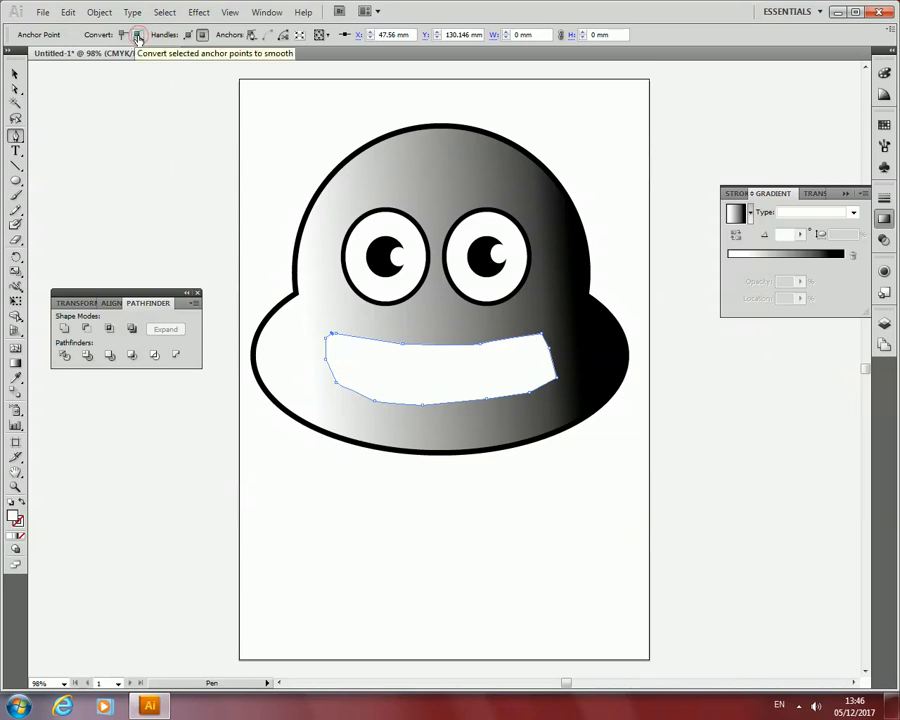
# Select the pen-drawn mouth, undo its last points and delete the whole shape.
pyautogui.click(14, 76)
pyautogui.click(430, 402)
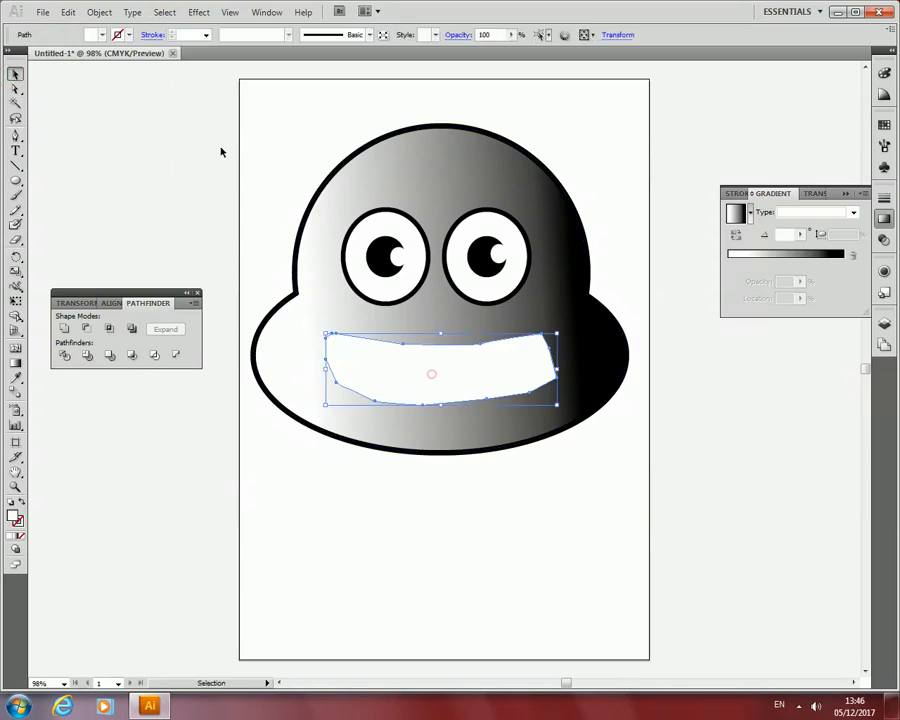
pyautogui.click(380, 360)
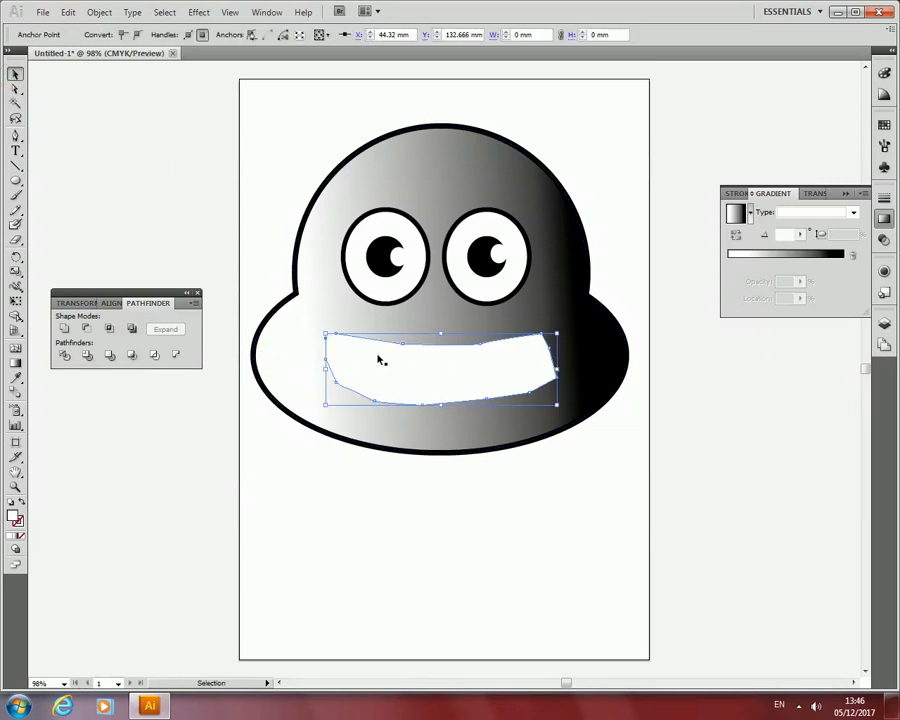
pyautogui.click(414, 360)
pyautogui.press('a')
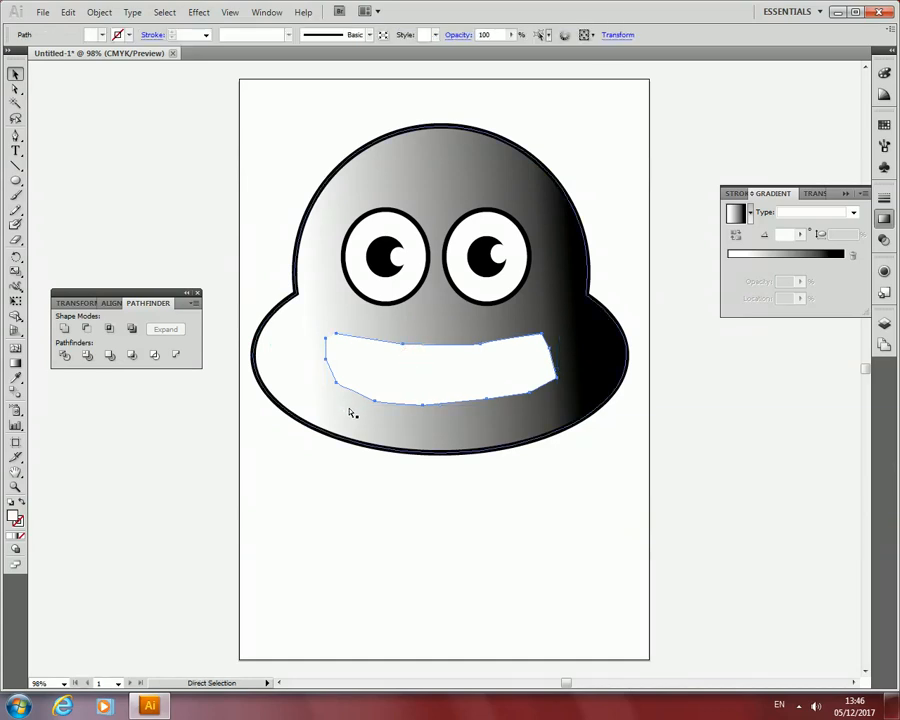
pyautogui.press('ctrl')
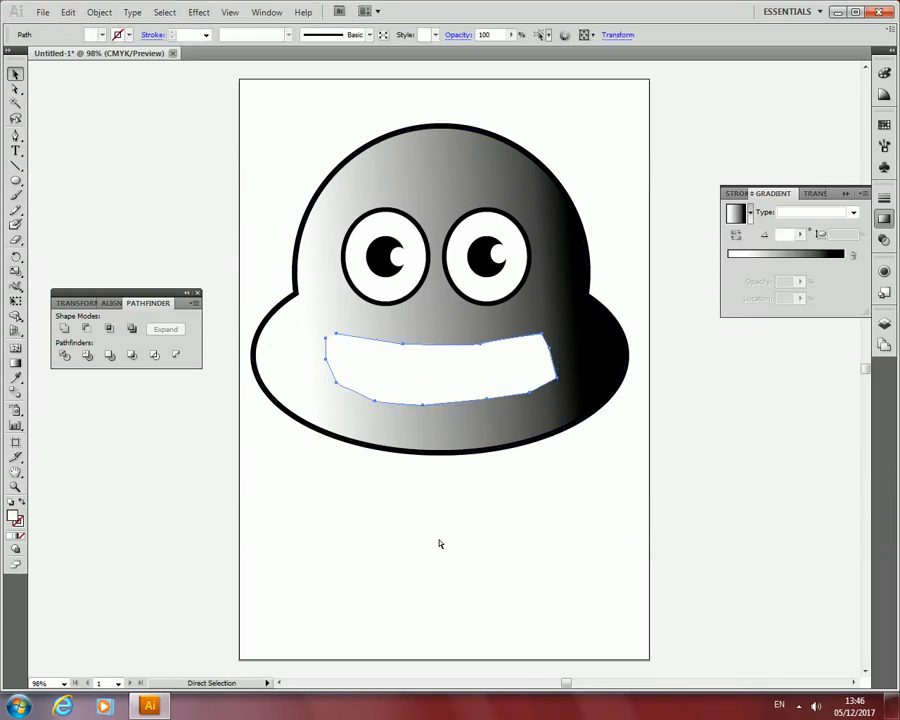
pyautogui.hotkey('ctrl', 'z')
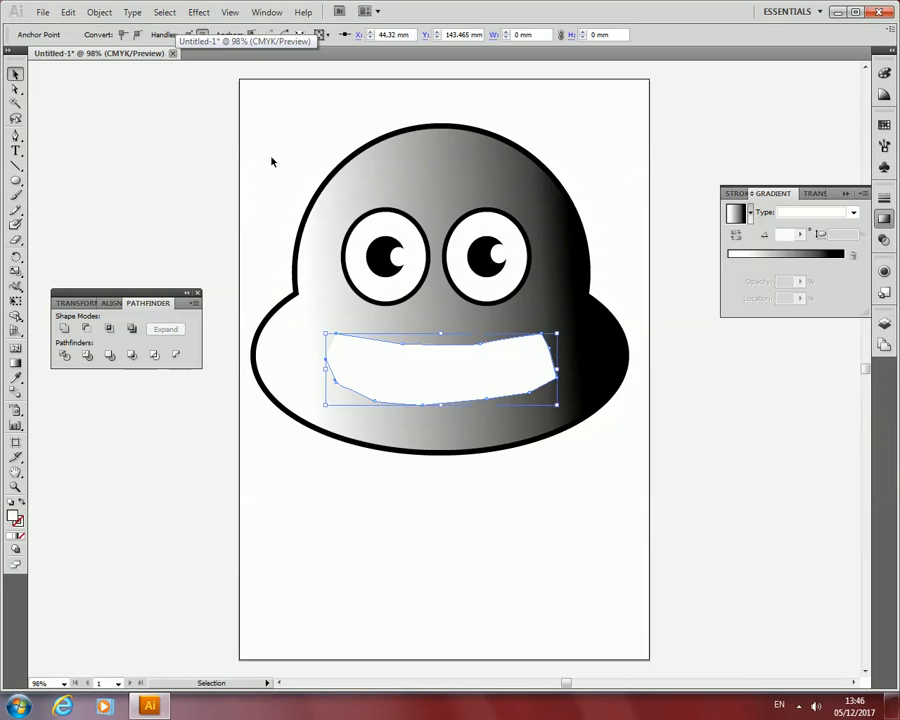
pyautogui.click(424, 384)
pyautogui.press('Delete')
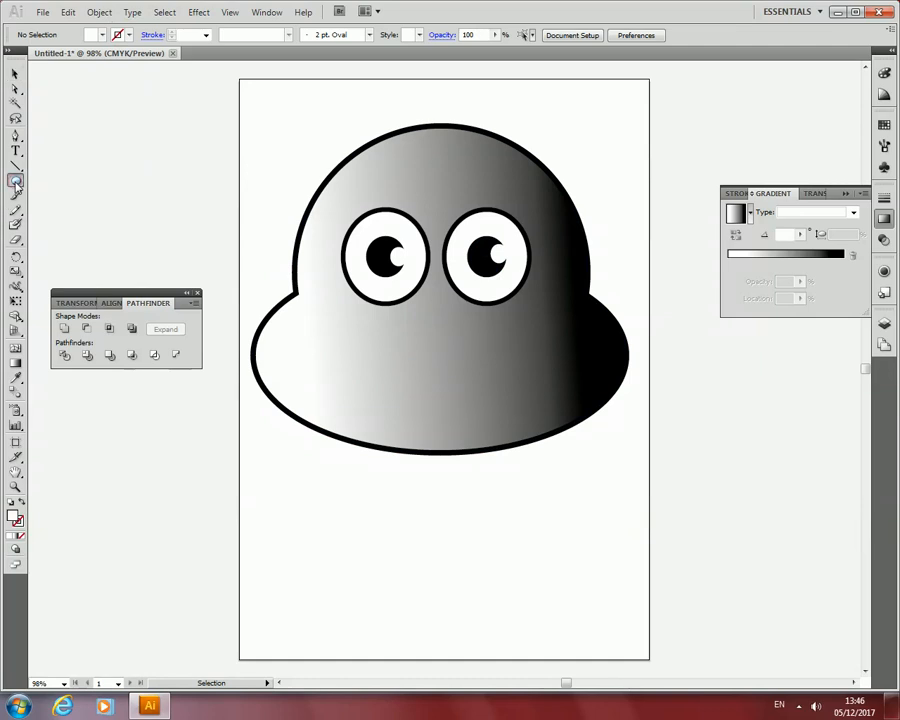
# Draw a wide white ellipse about 99 by 28 mm below the eyes as the mouth.
pyautogui.click(16, 182)
pyautogui.moveTo(16, 182); pyautogui.dragTo(72, 211)
pyautogui.moveTo(330, 340); pyautogui.dragTo(522, 394)
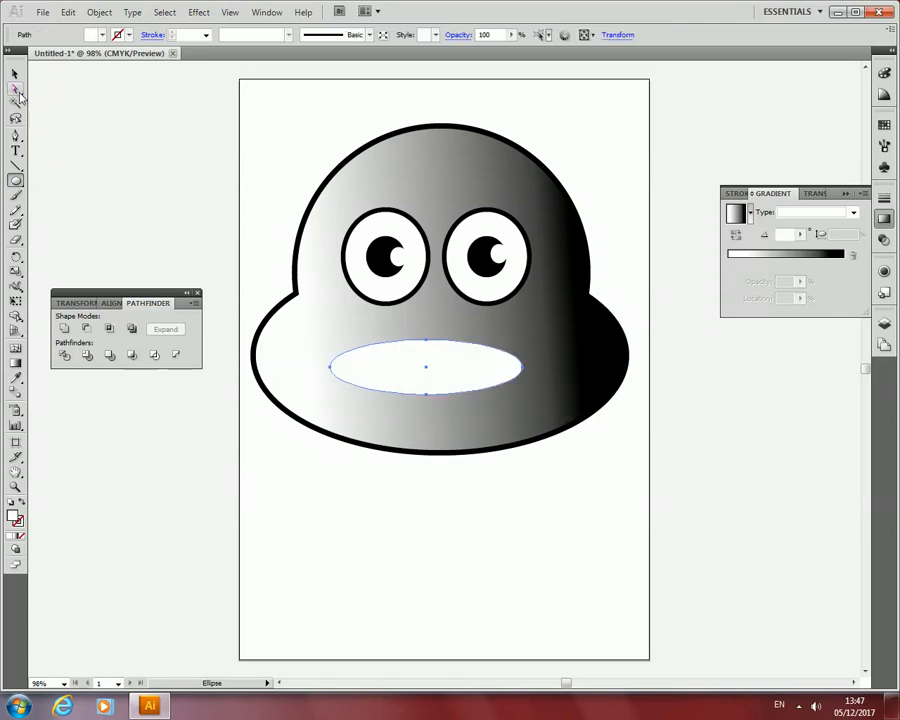
# Move the mouth ellipse's left anchor point up and outward to about X 41, Y 133 mm, and its right anchor up and outward to match.
pyautogui.click(16, 89)
pyautogui.click(330, 367)
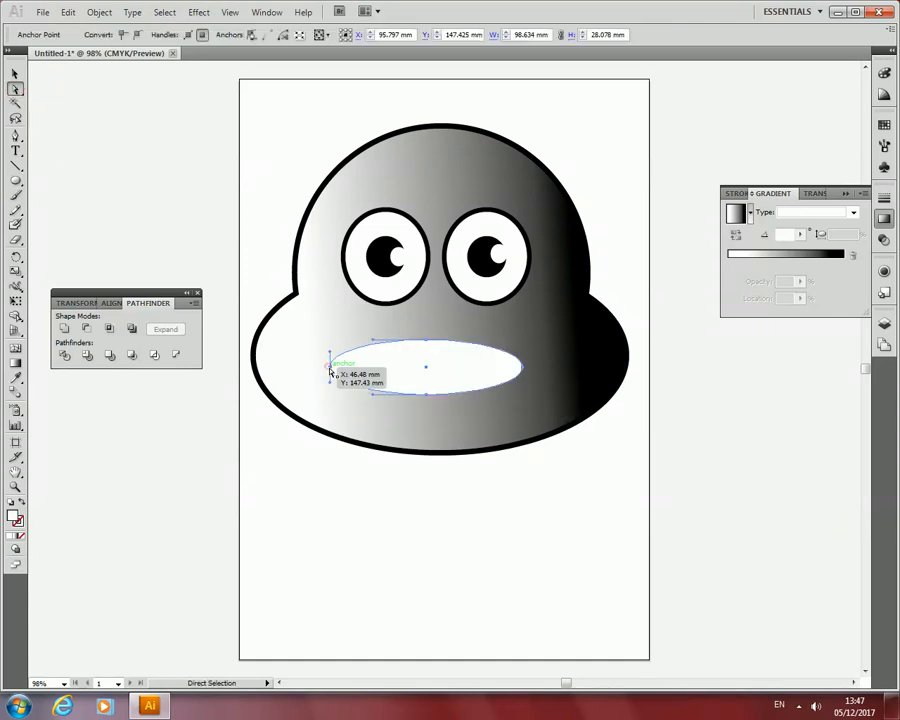
pyautogui.moveTo(330, 367); pyautogui.dragTo(319, 340)
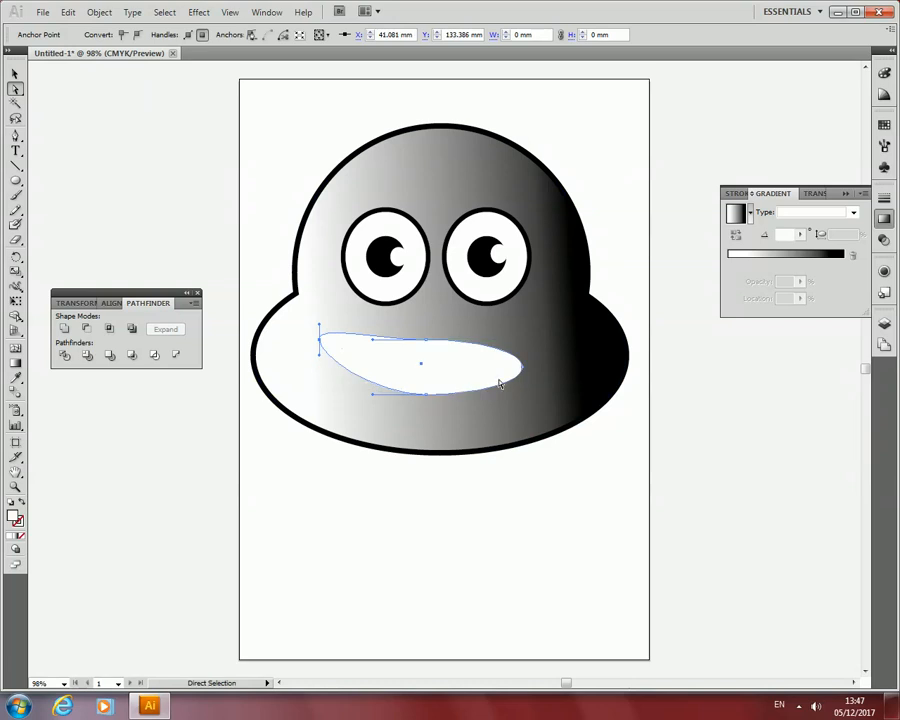
pyautogui.moveTo(524, 370); pyautogui.dragTo(540, 341)
# Fill the whole mouth shape with the orange swatch.
pyautogui.click(432, 357)
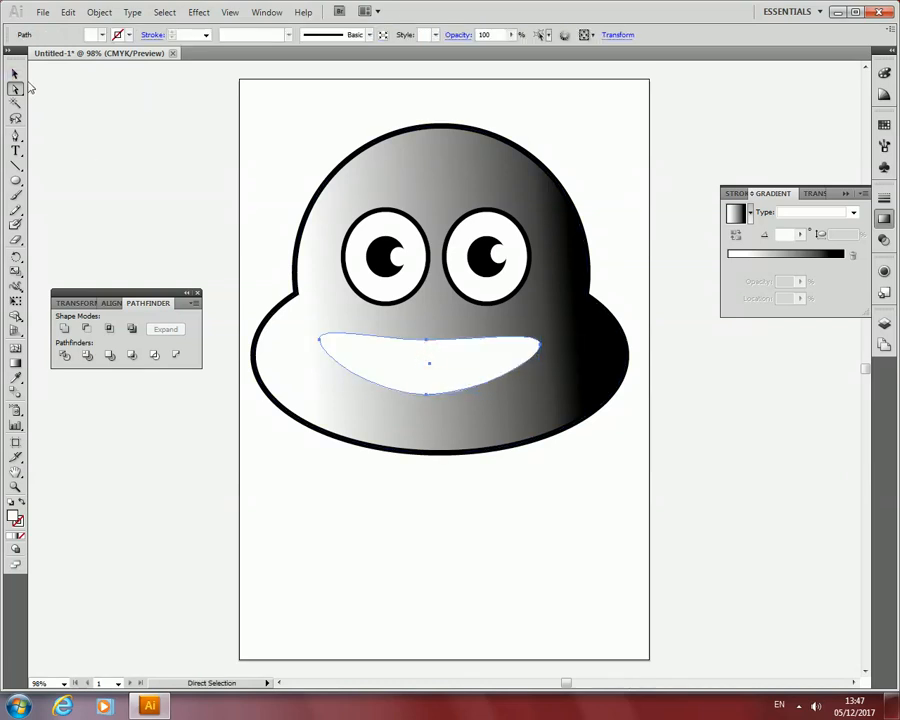
pyautogui.click(102, 35)
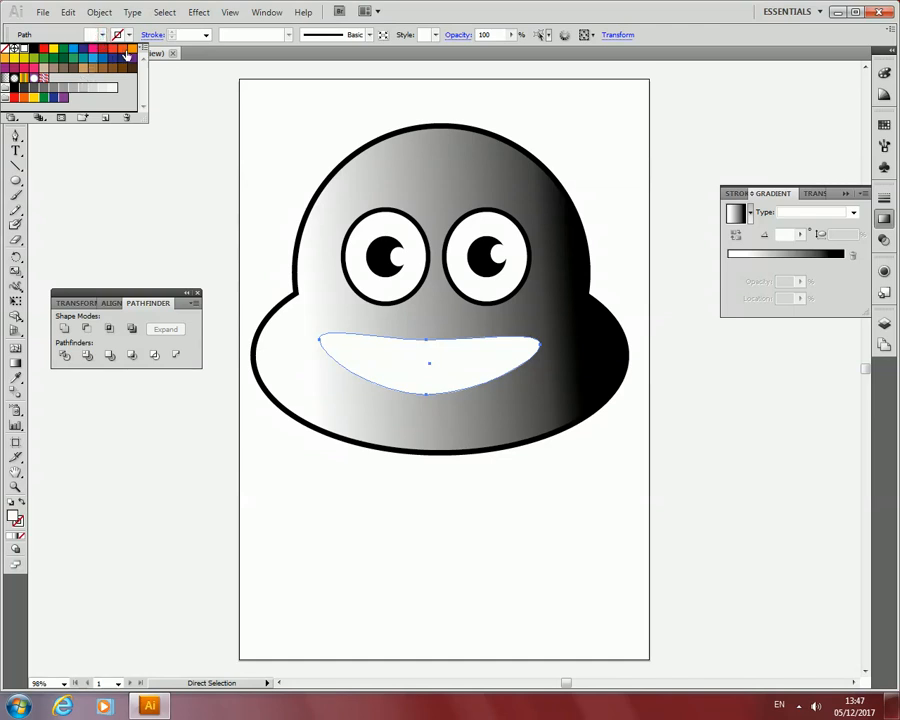
pyautogui.click(132, 49)
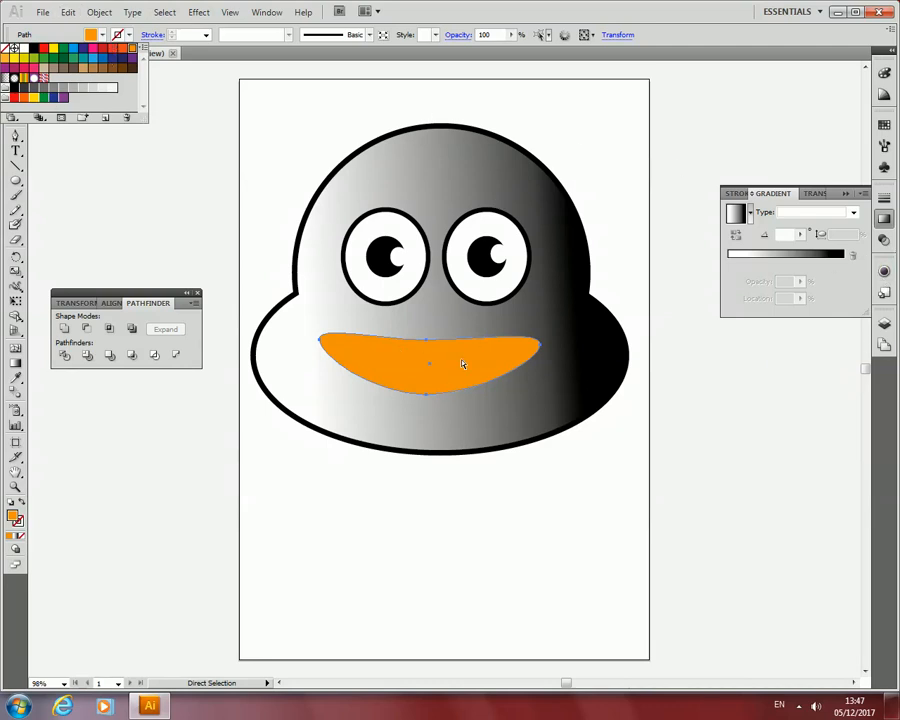
# Try two lighter orange tints from the Color Guide on the mouth, then restore the full orange.
pyautogui.click(885, 96)
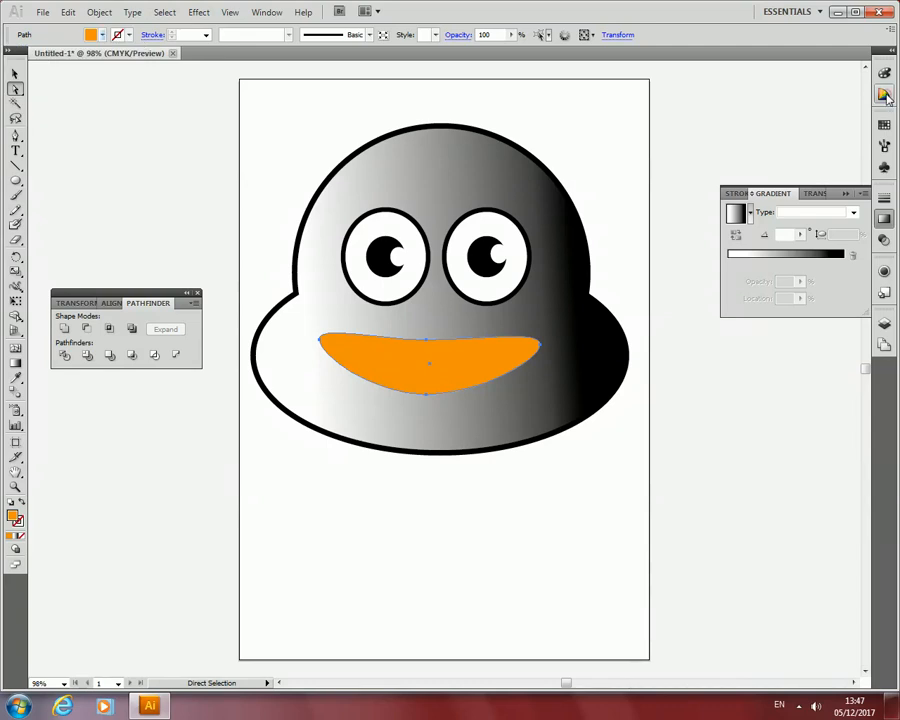
pyautogui.click(884, 125)
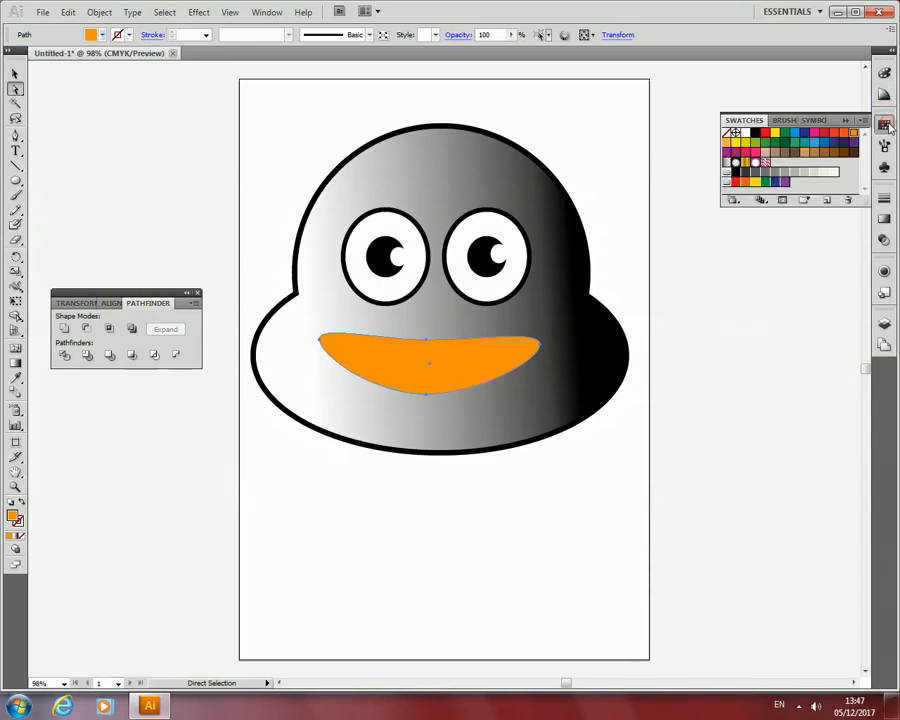
pyautogui.click(884, 93)
pyautogui.click(821, 111)
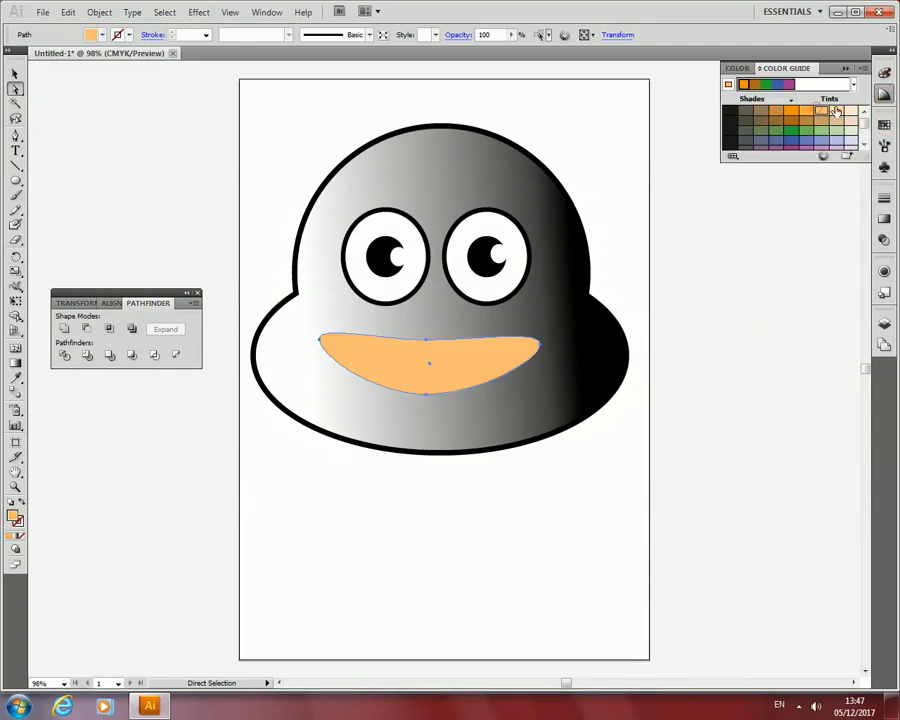
pyautogui.click(836, 111)
pyautogui.click(791, 112)
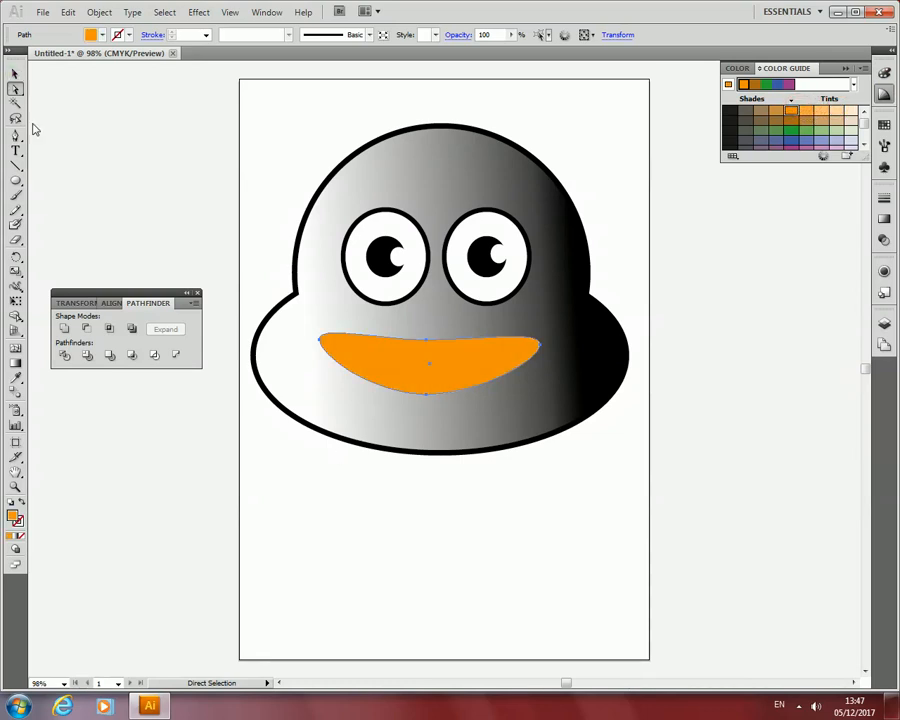
# Add a small tilted ellipse as a highlight at the mouth's left end and fill it with a light orange Color Guide tint.
pyautogui.click(15, 180)
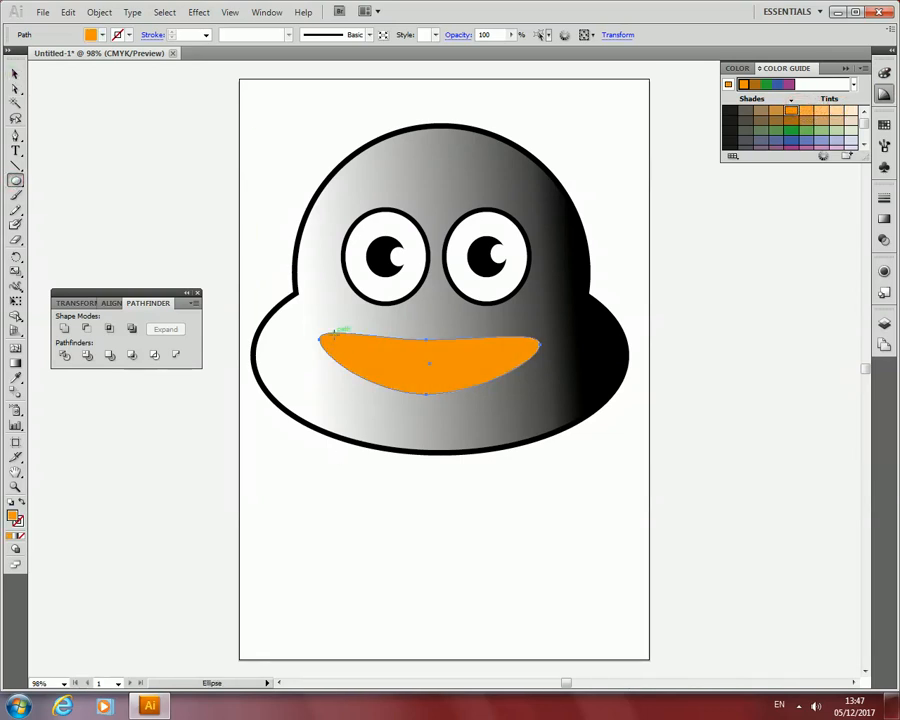
pyautogui.moveTo(335, 334); pyautogui.dragTo(366, 362)
pyautogui.click(15, 74)
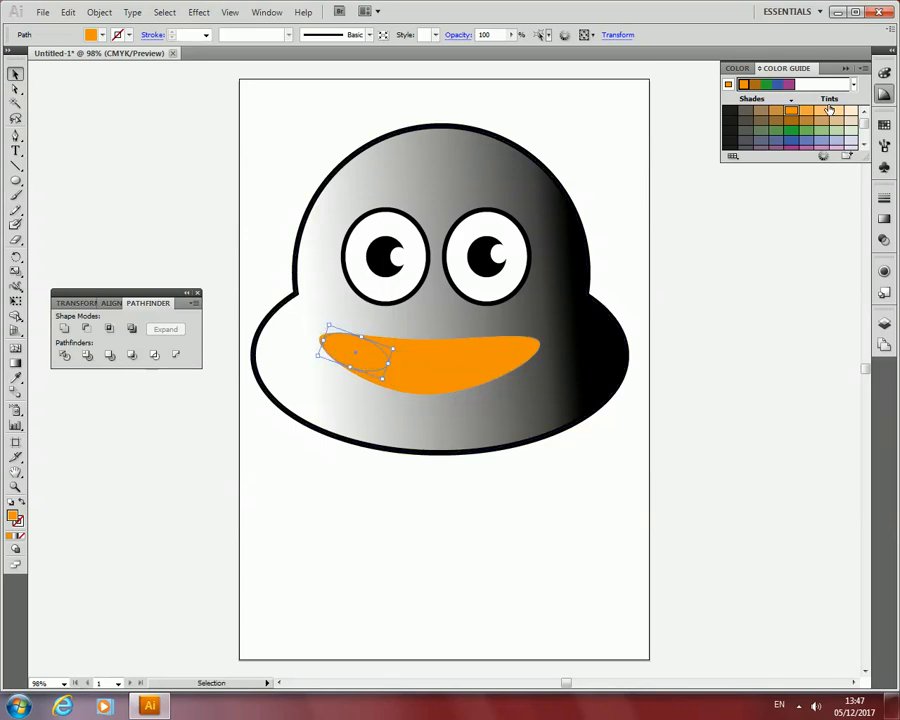
pyautogui.click(836, 112)
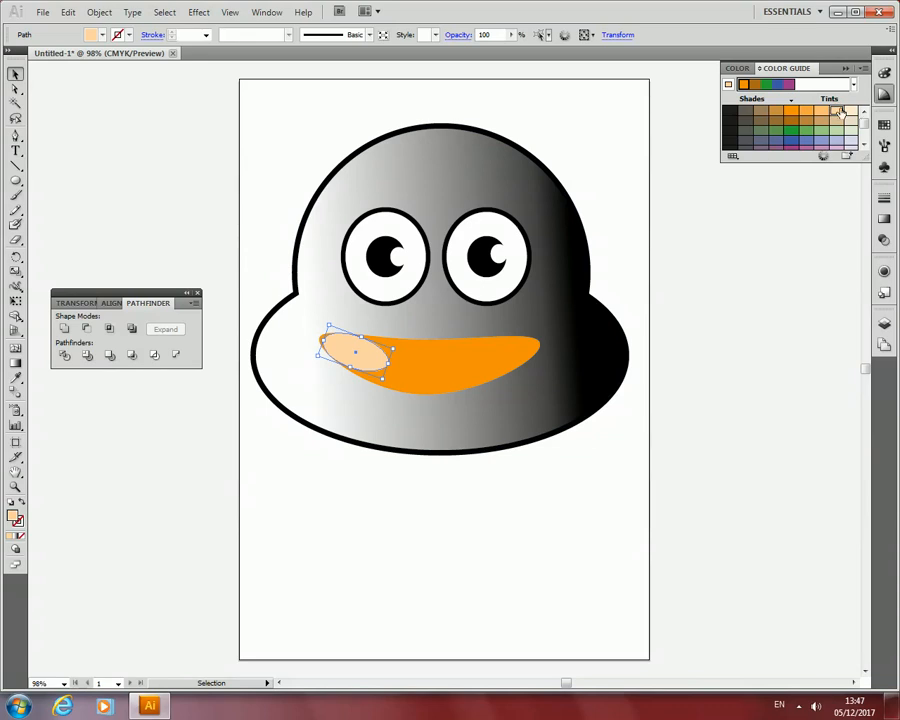
pyautogui.click(820, 114)
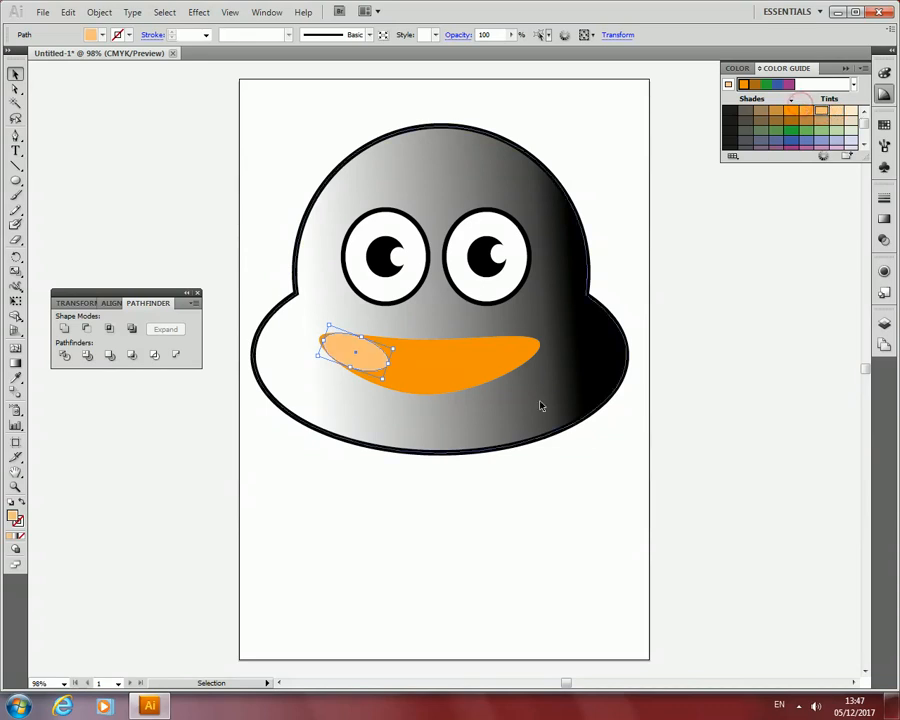
pyautogui.click(192, 147)
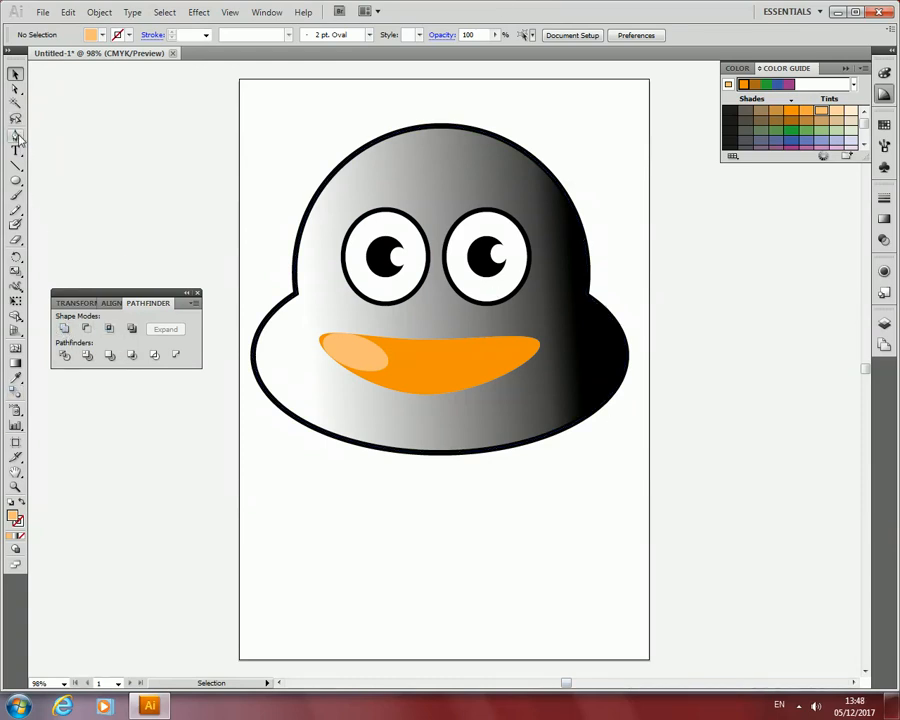
pyautogui.moveTo(16, 180); pyautogui.dragTo(60, 195)
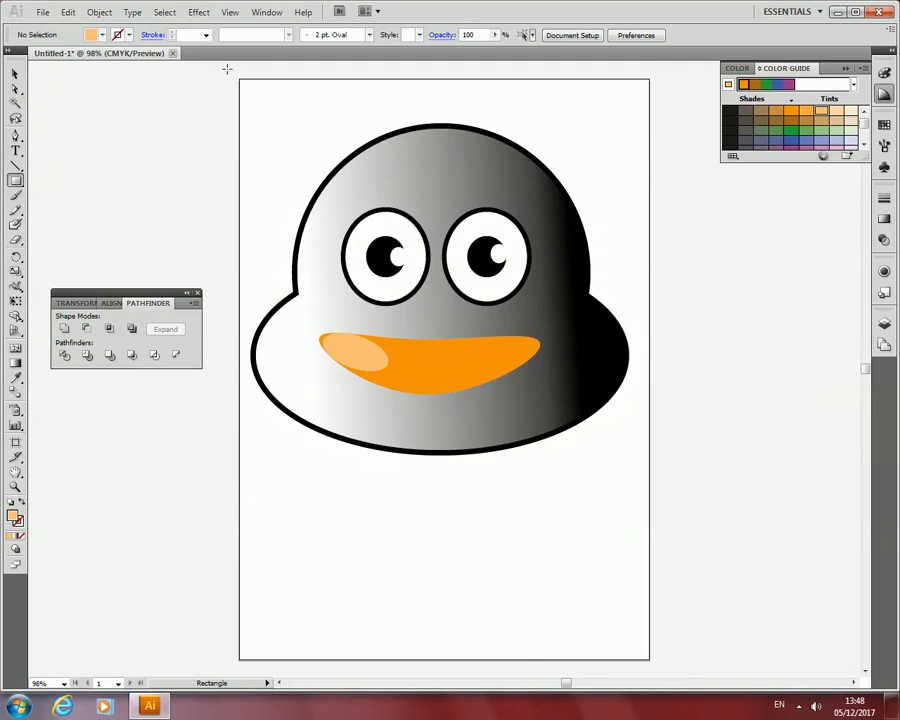
pyautogui.click(15, 74)
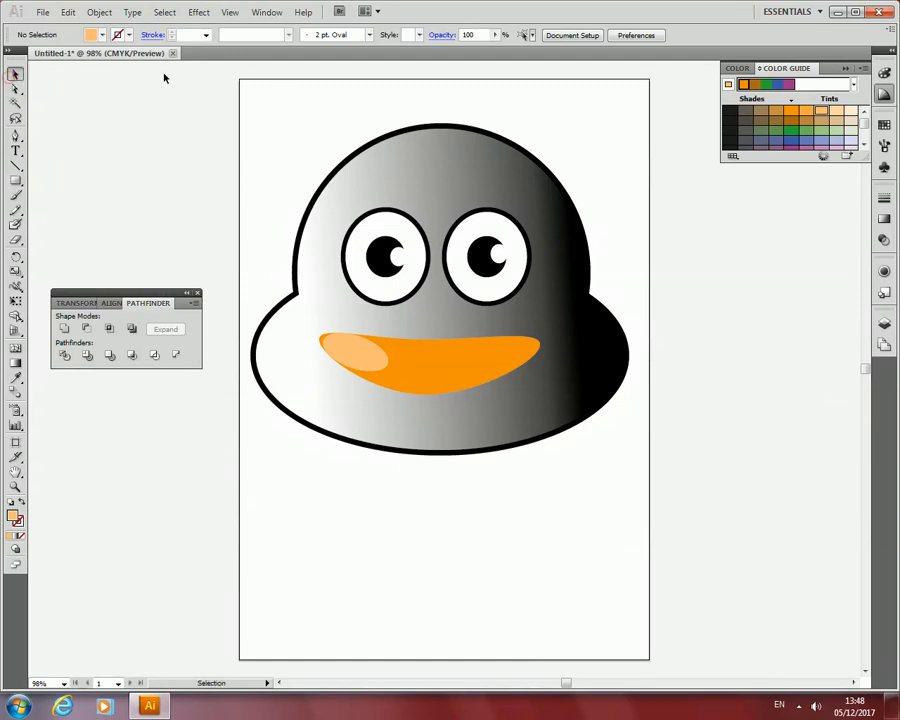
pyautogui.moveTo(124, 100); pyautogui.dragTo(703, 236)
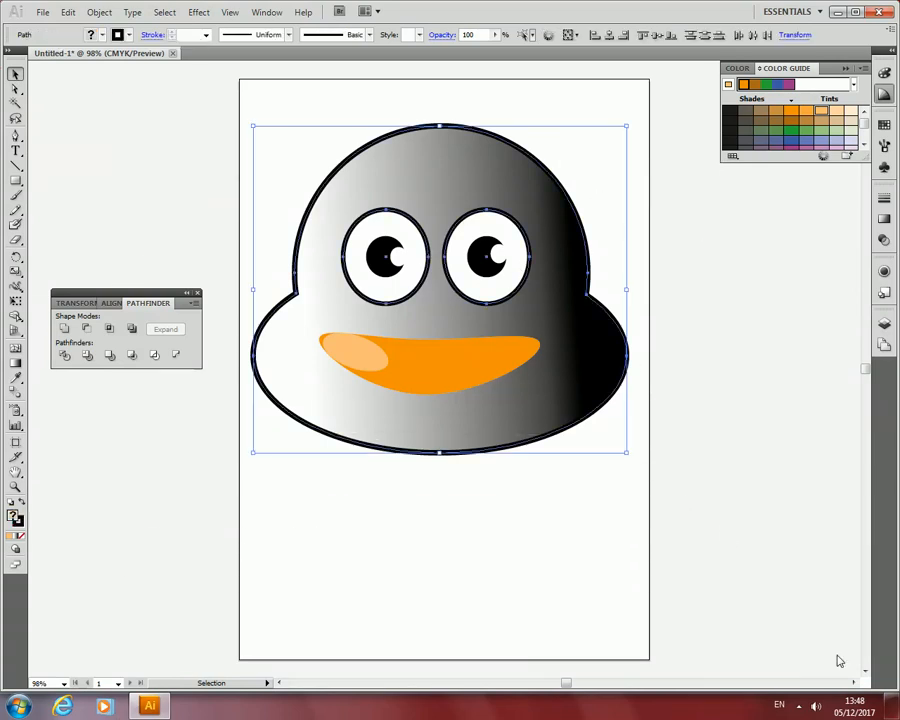
pyautogui.click(799, 707)
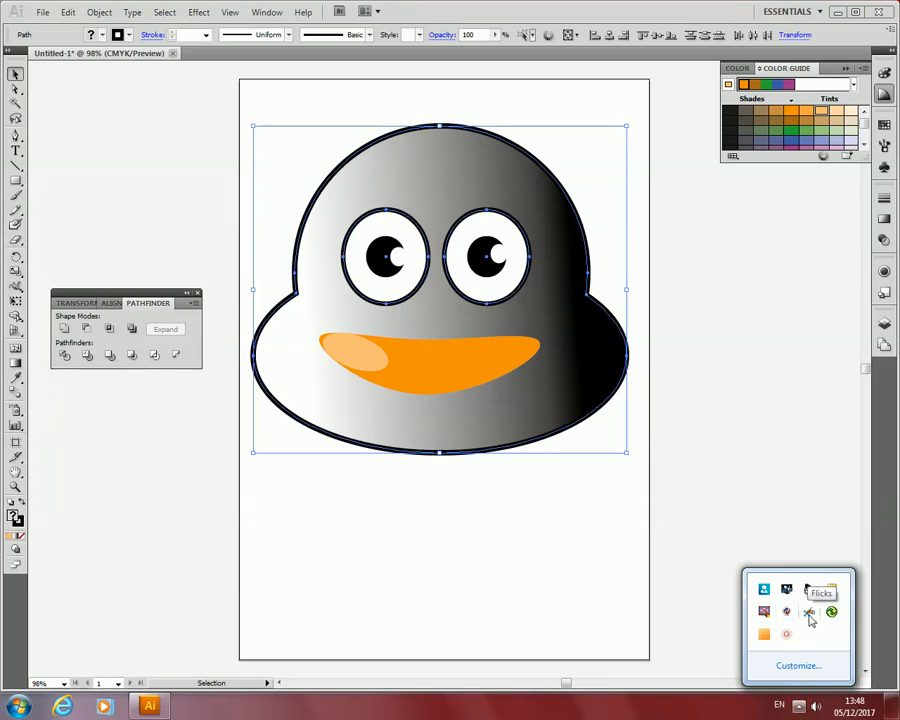
pyautogui.click(786, 634)
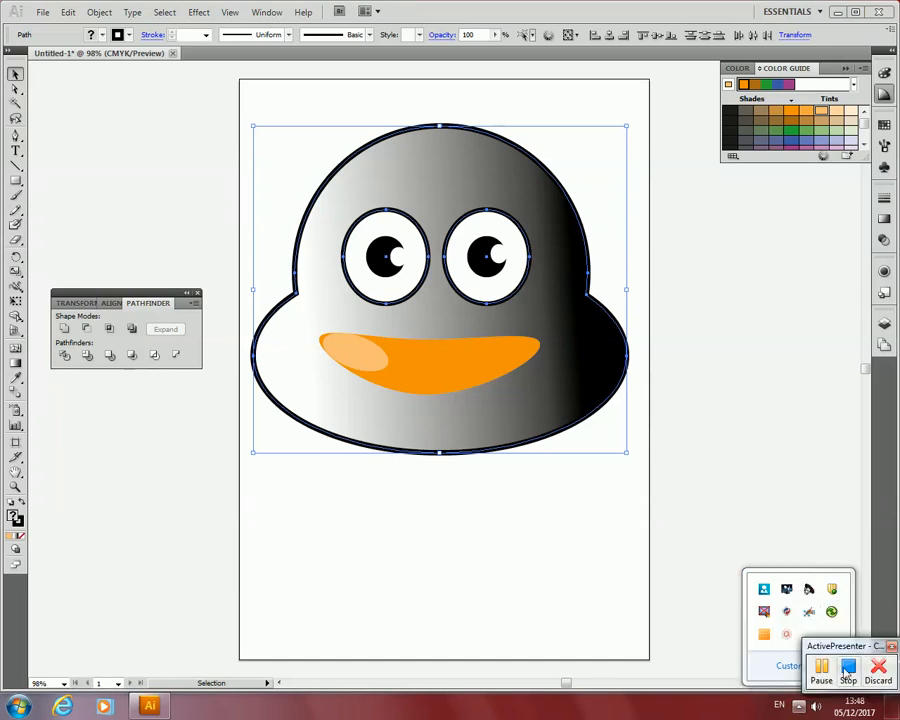